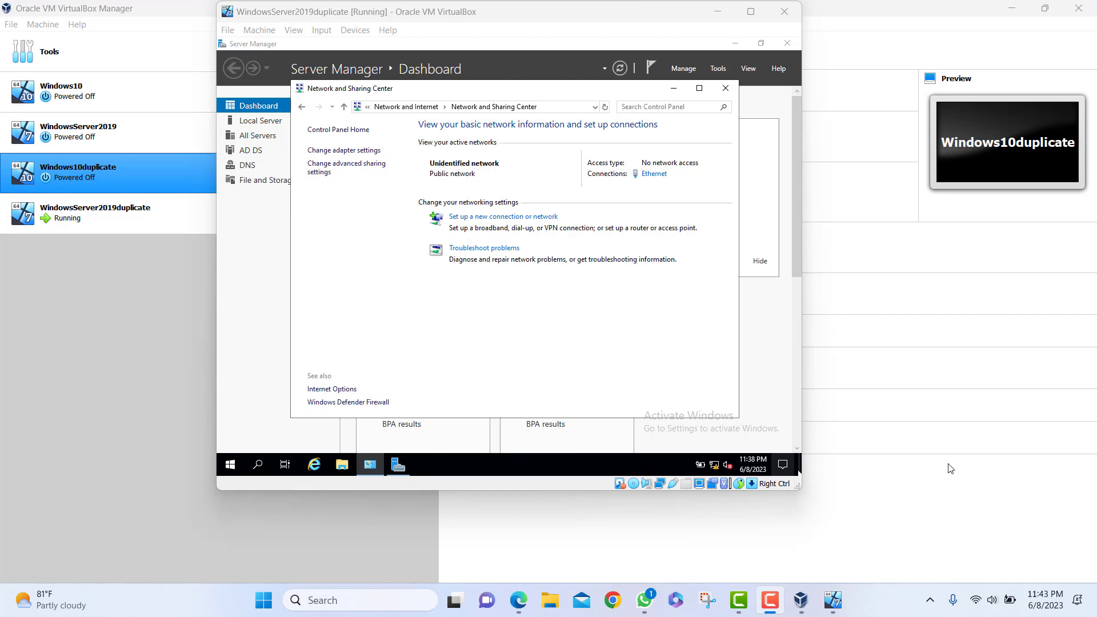
Review the Ethernet connection's IPv4 address, subnet mask, default gateway and DNS server settings.
left_click(654, 174)
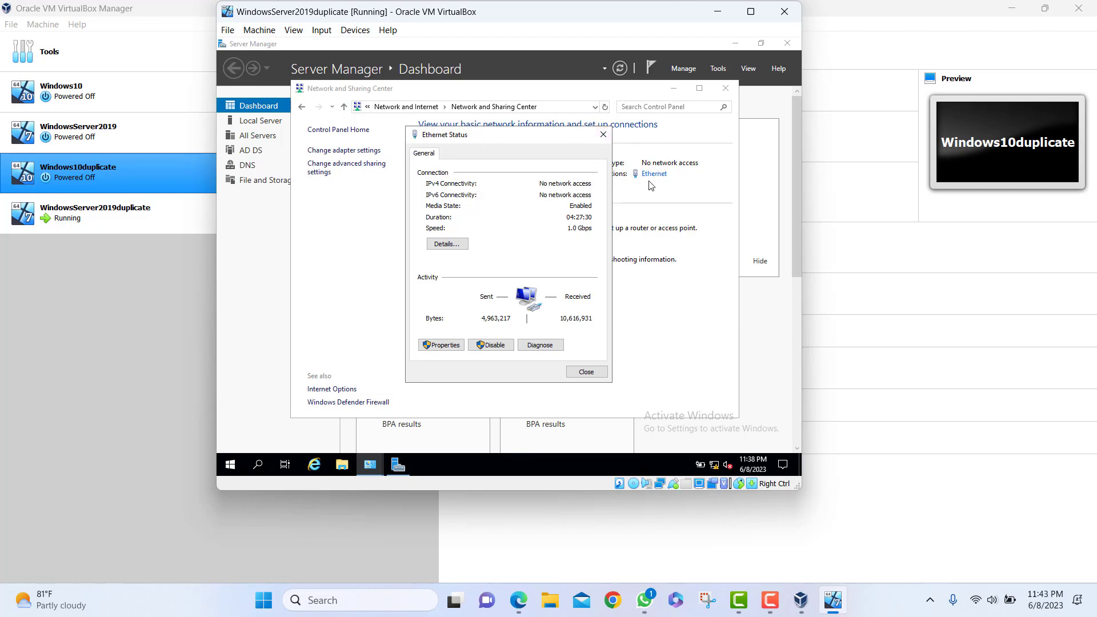
left_click(442, 345)
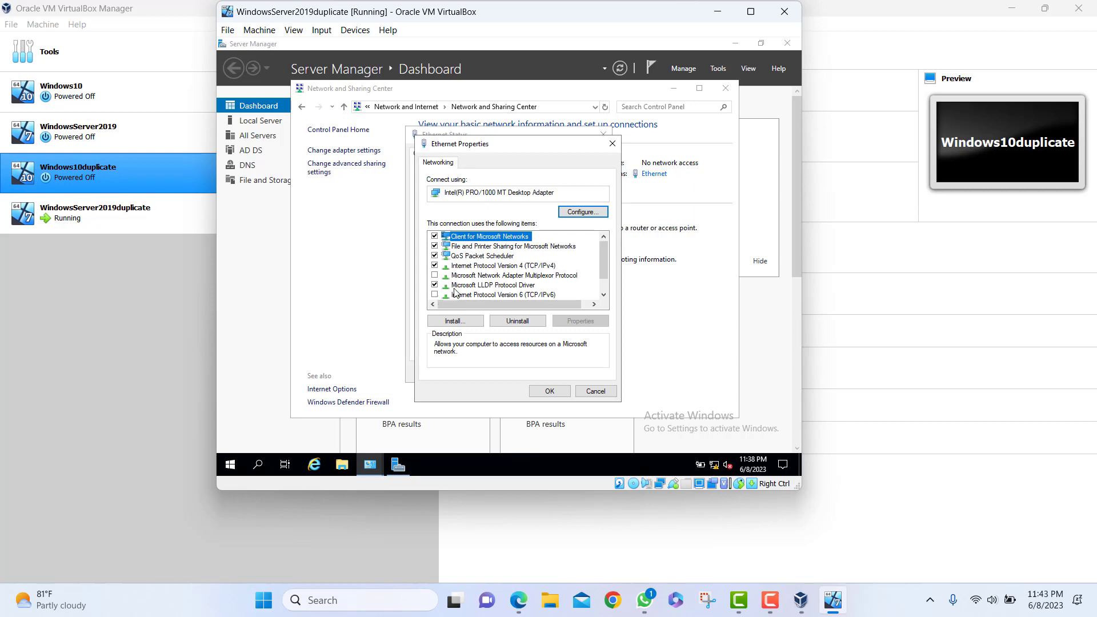
left_click(469, 267)
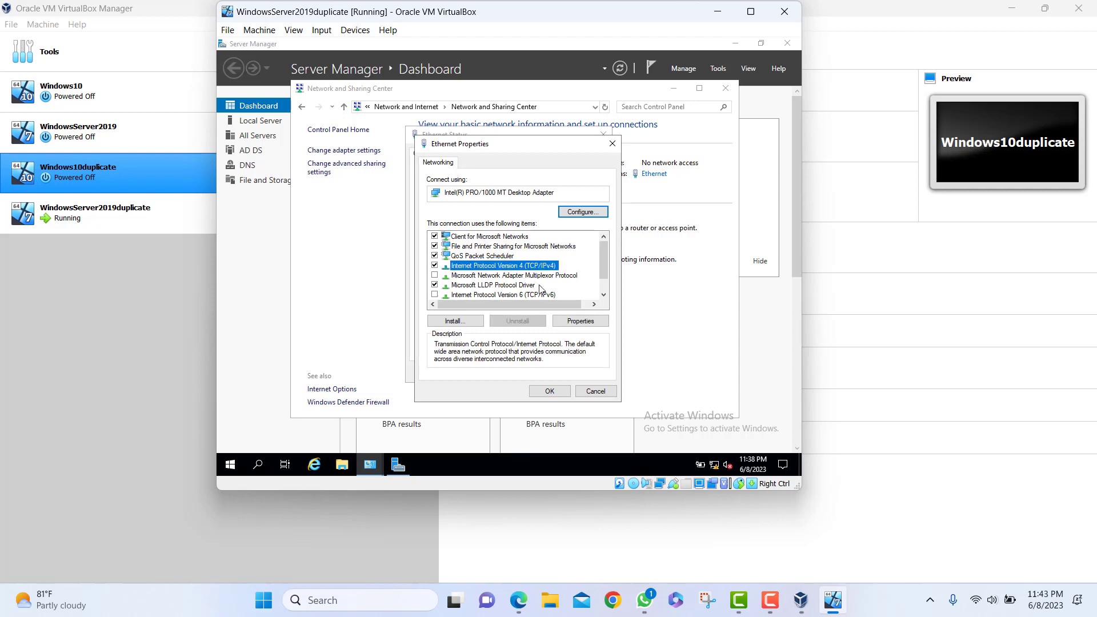
left_click(598, 321)
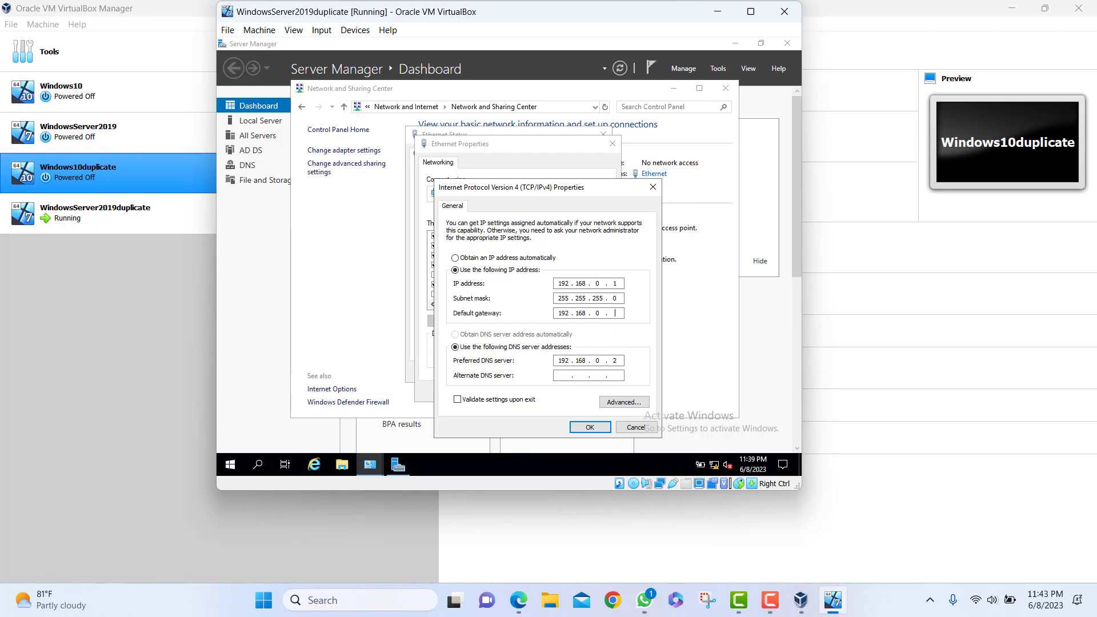
left_click(589, 427)
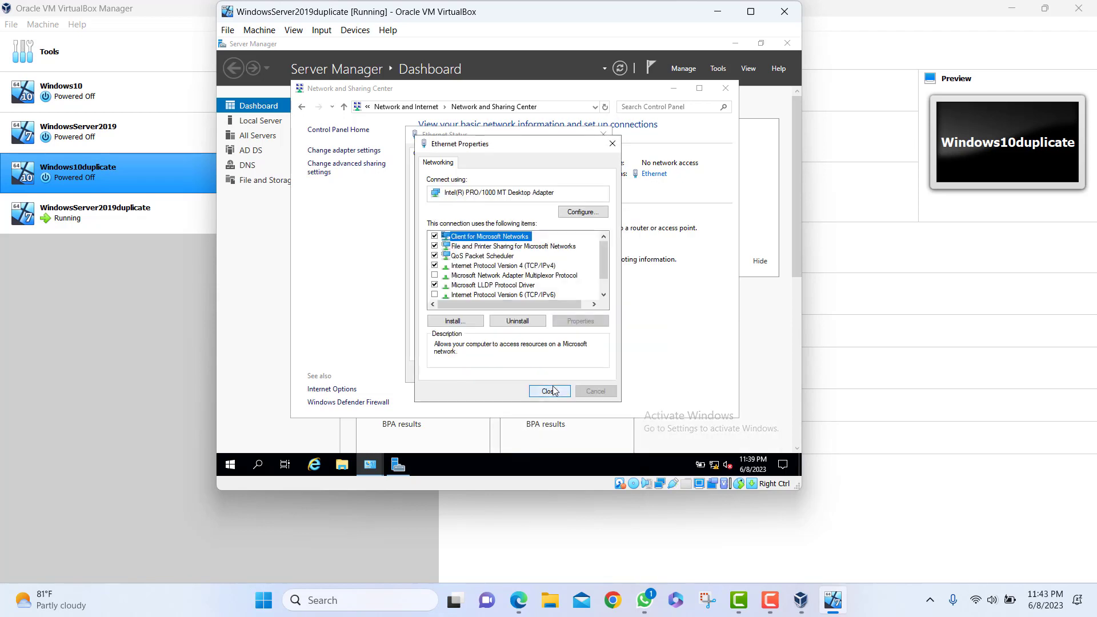
left_click(550, 391)
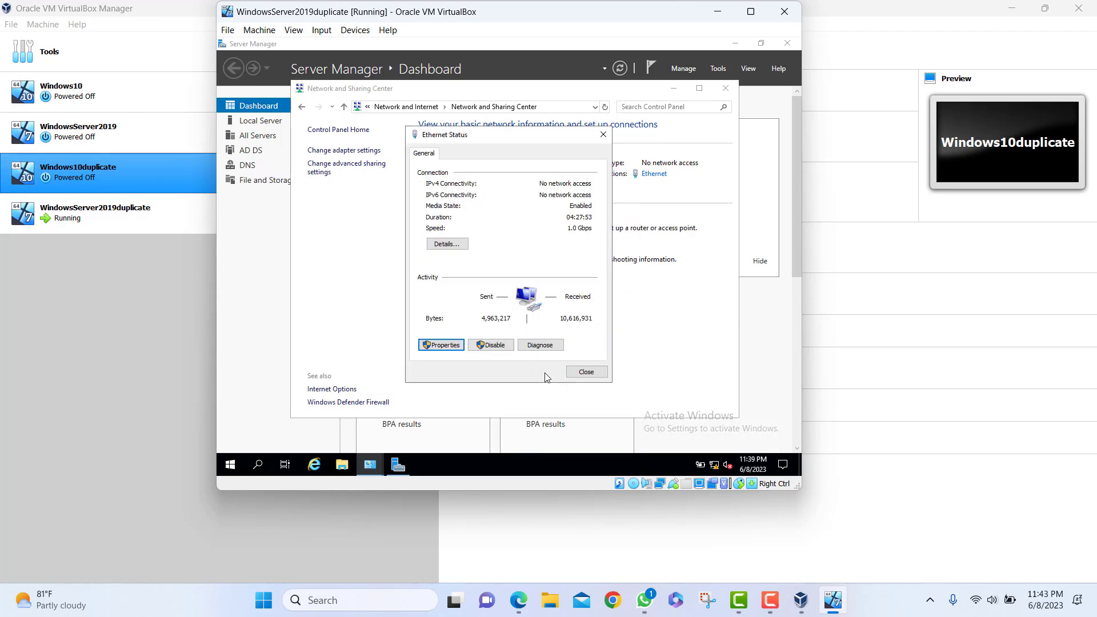
left_click(585, 372)
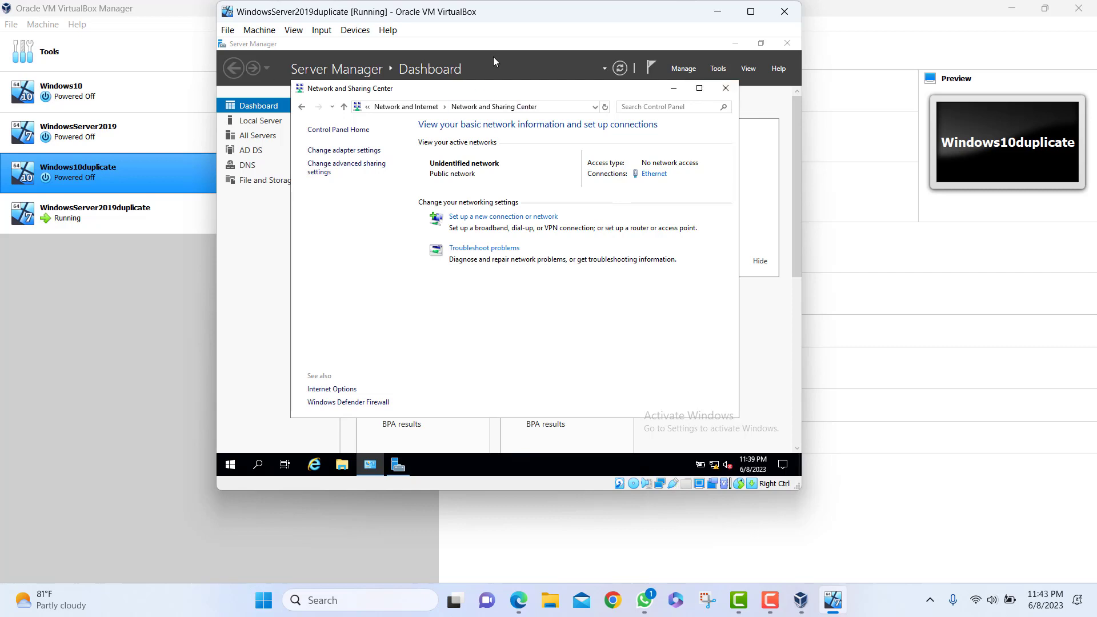
left_click(257, 237)
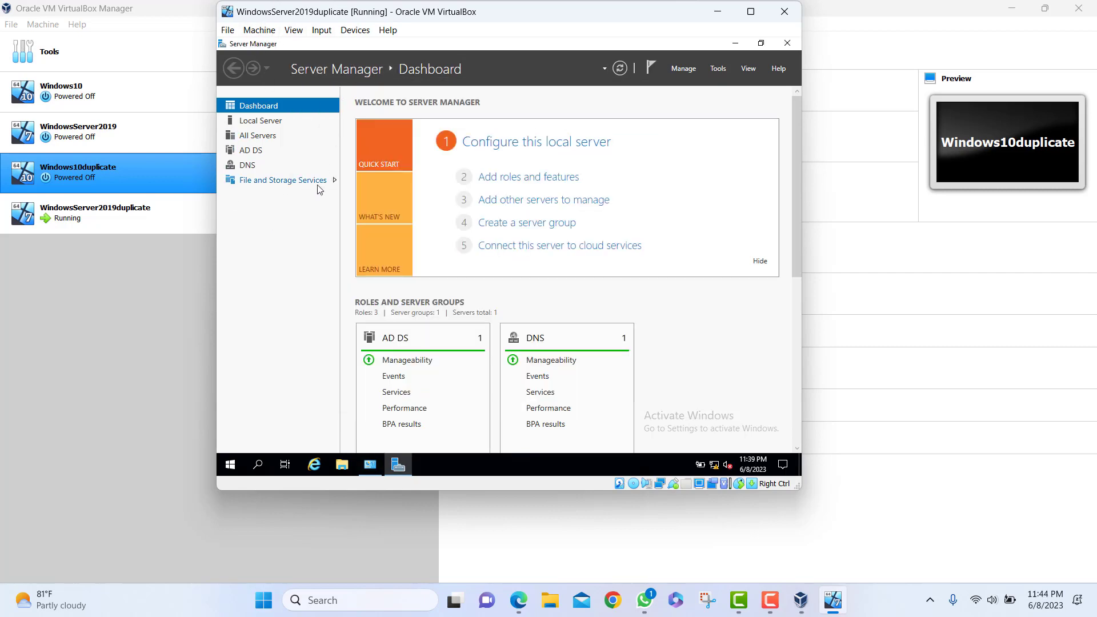
left_click(529, 179)
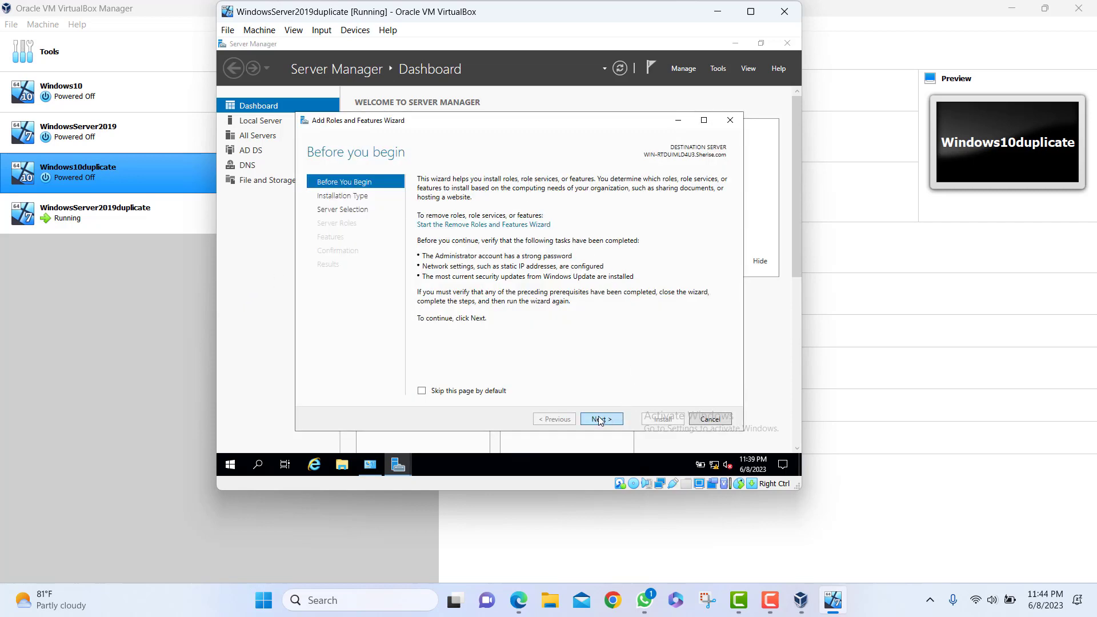
left_click(600, 421)
left_click(600, 421)
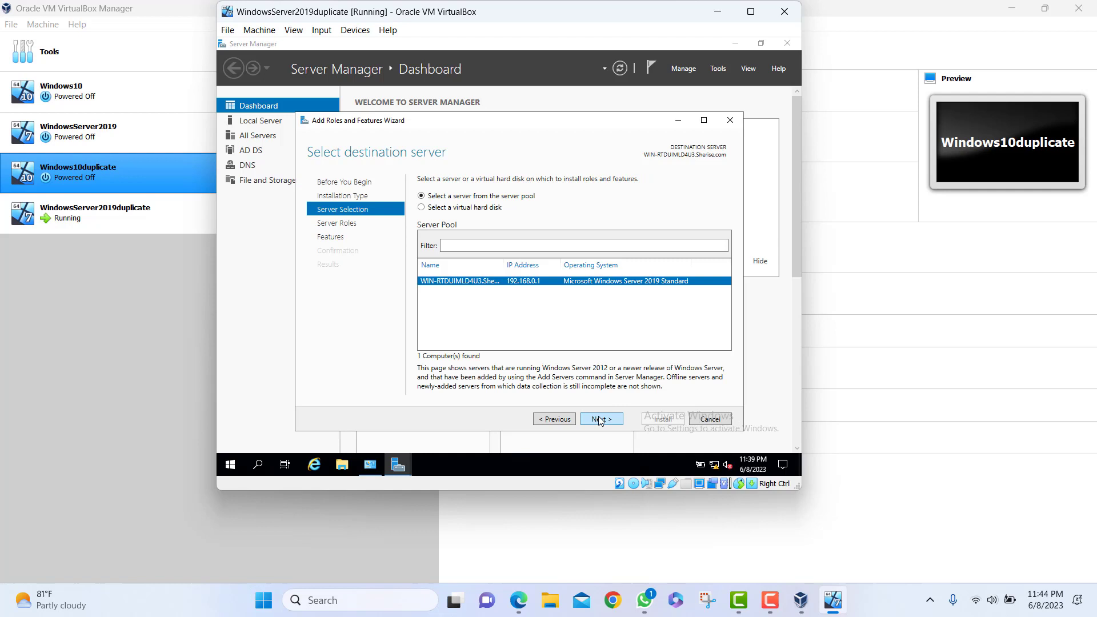
left_click(600, 421)
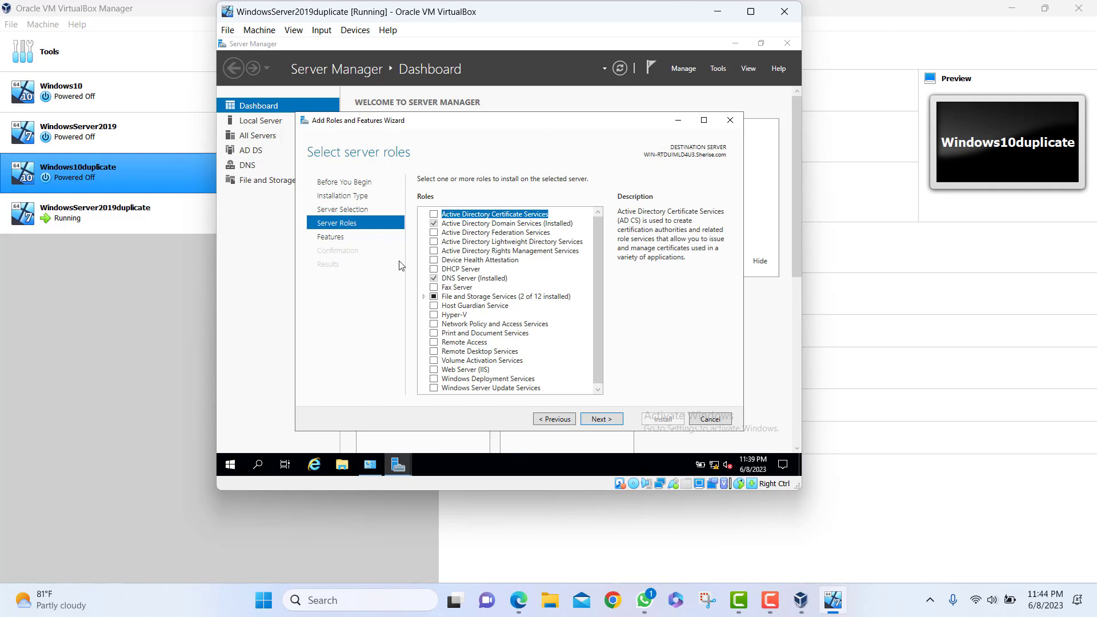
left_click(731, 125)
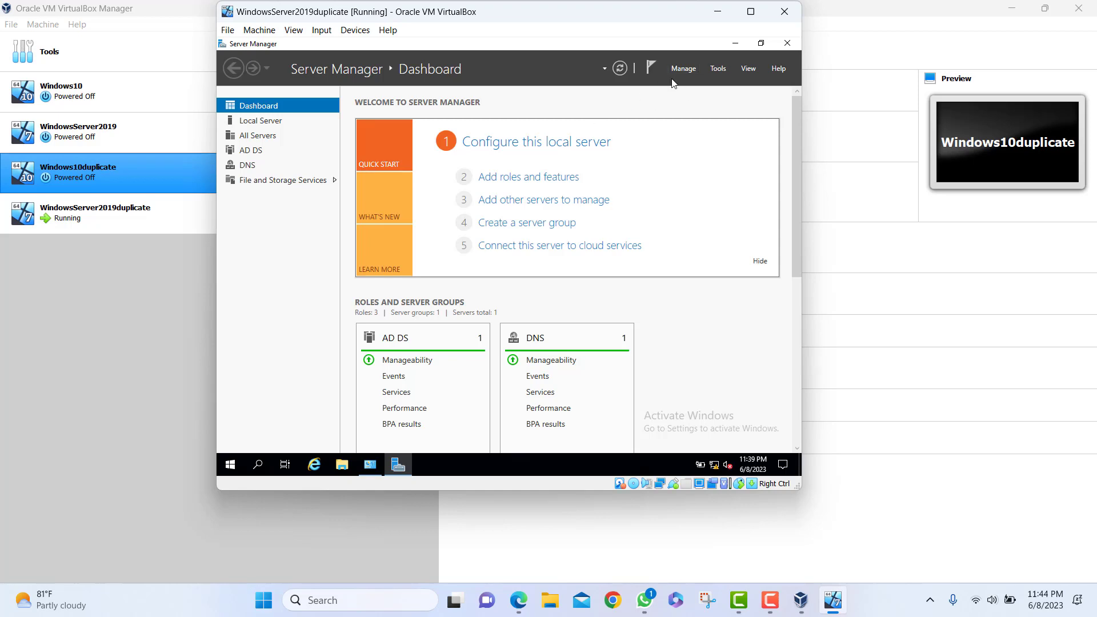
Open DNS Manager and show the records of the Sherise.com forward lookup zone.
left_click(711, 71)
left_click(655, 210)
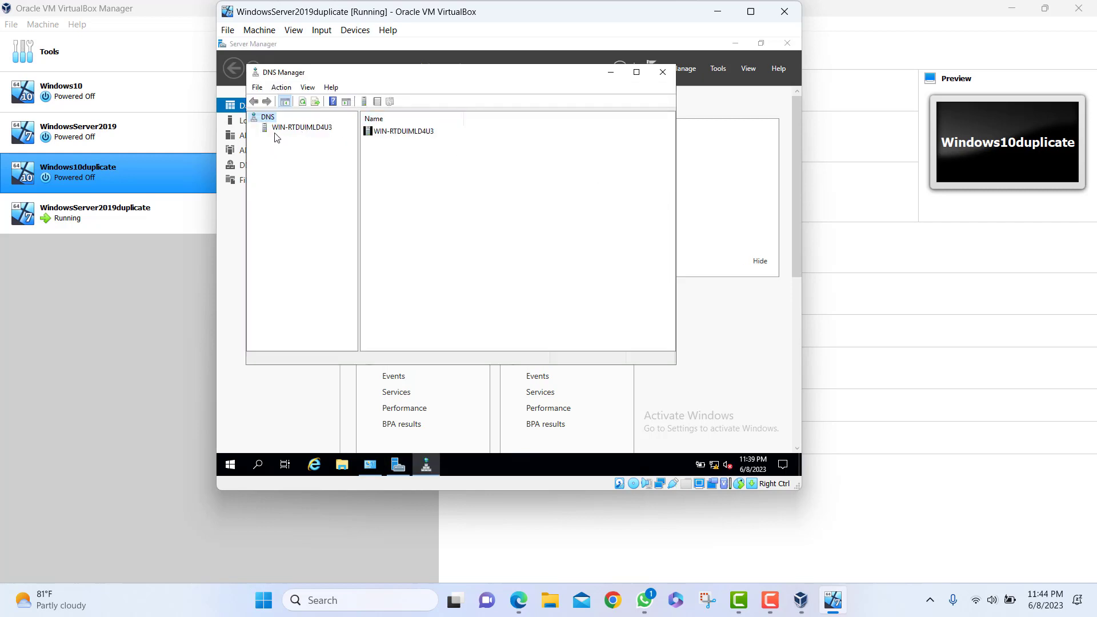
left_click(290, 128)
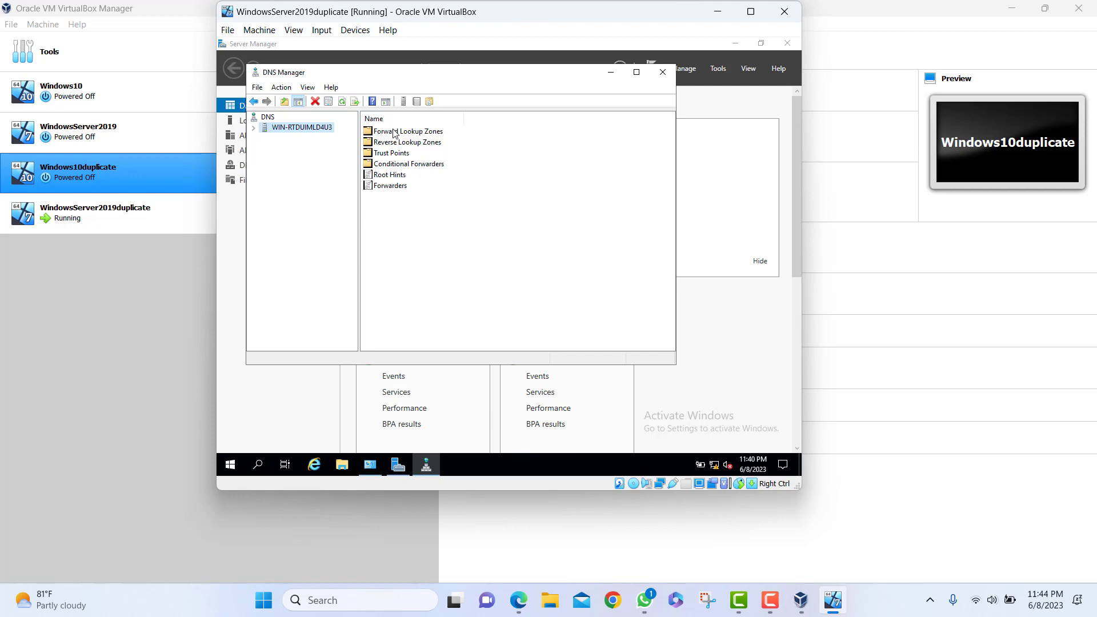
double_click(289, 131)
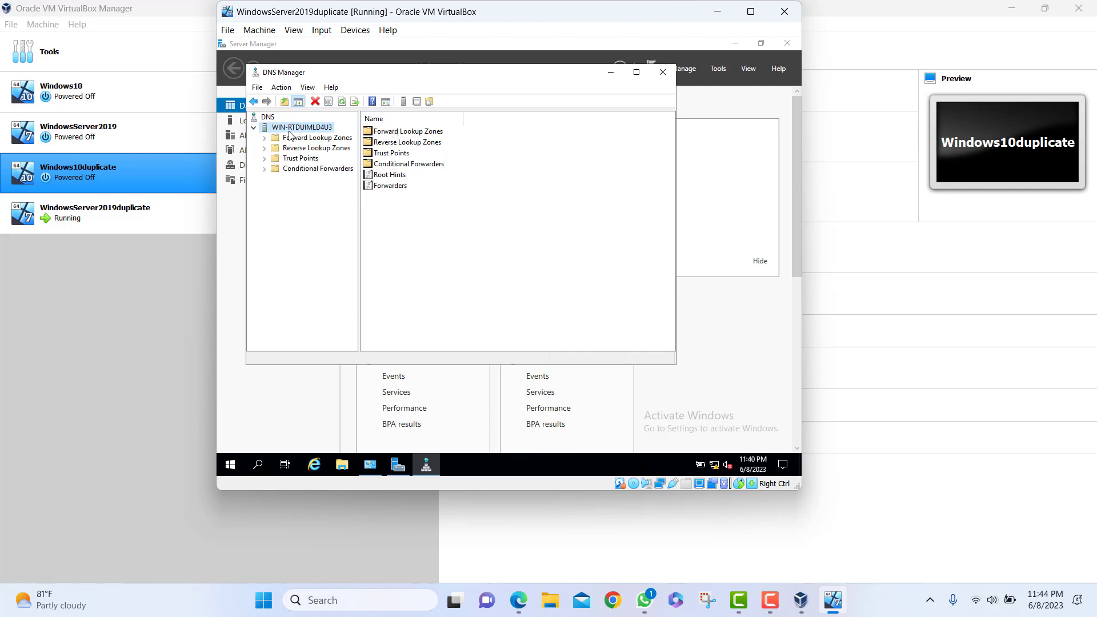
right_click(313, 140)
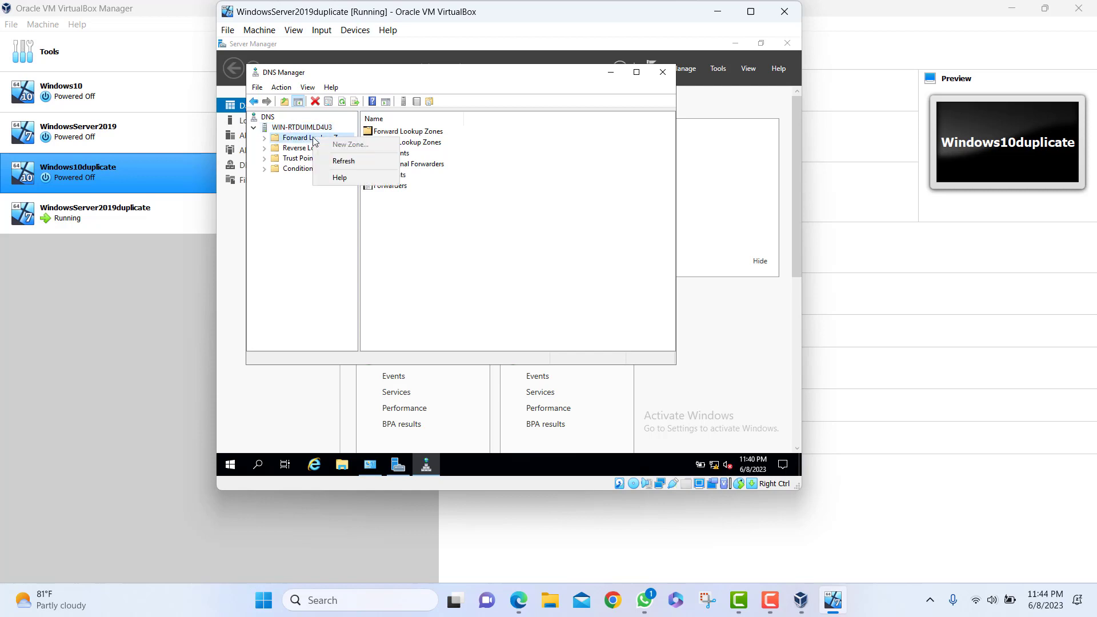
double_click(300, 139)
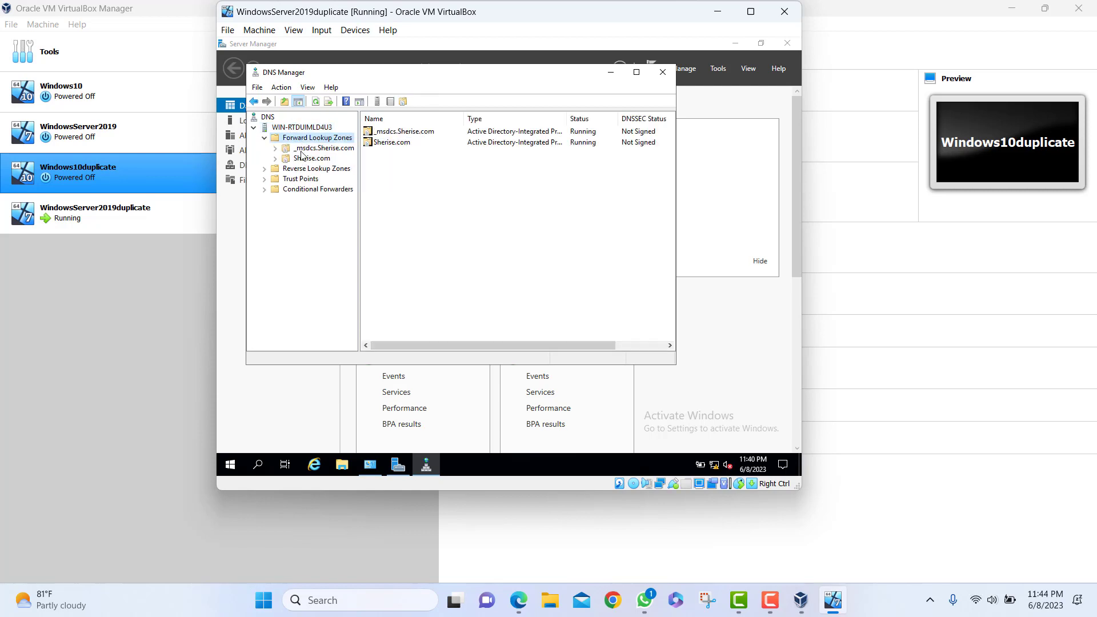
left_click(304, 161)
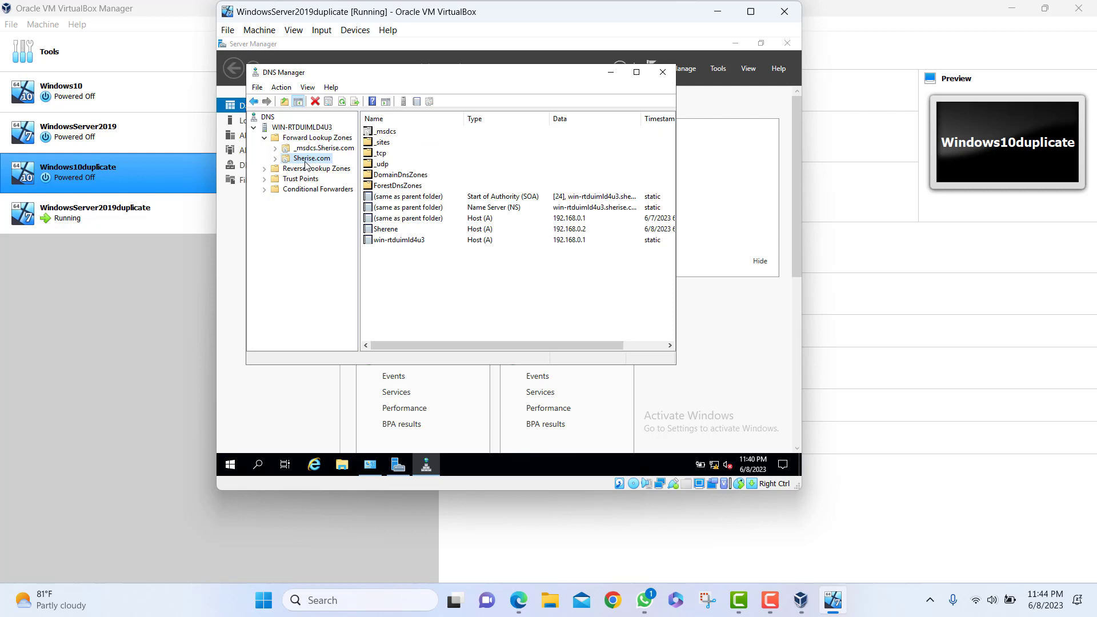
Start a new host record in the Sherise.com zone with the name AnaF and IP address 192.168.0.1.
right_click(306, 165)
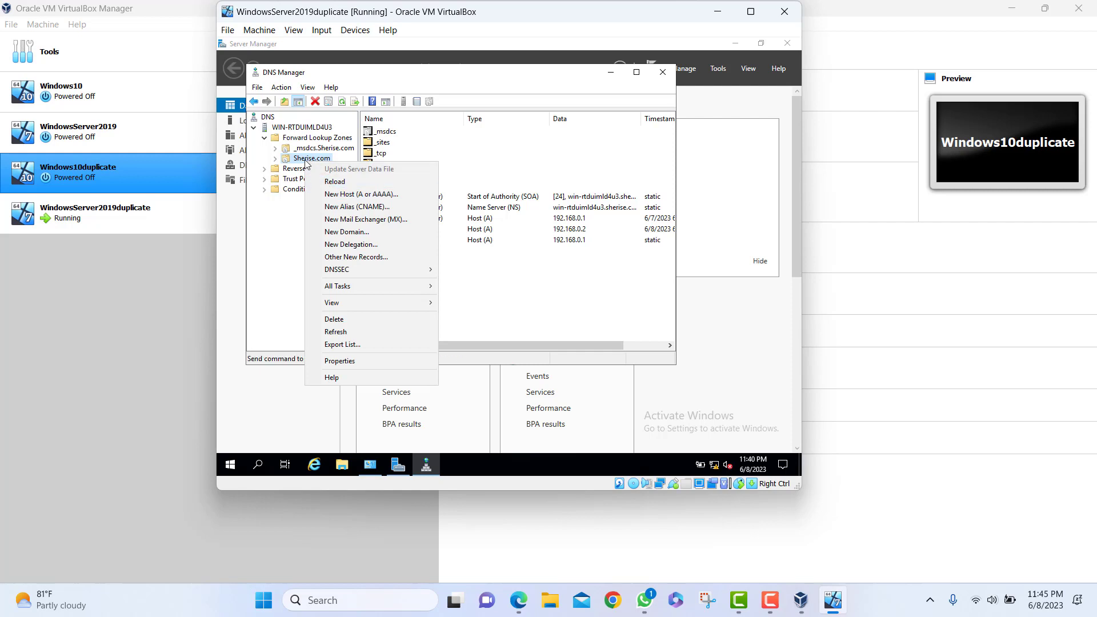
left_click(337, 195)
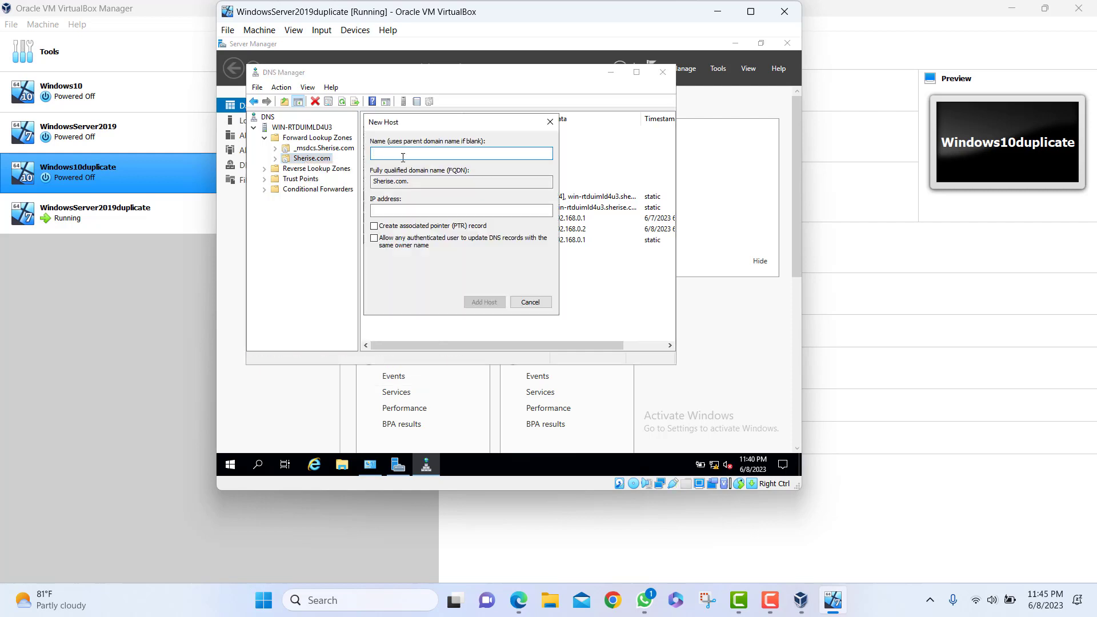
type("AnaF")
left_click(445, 211)
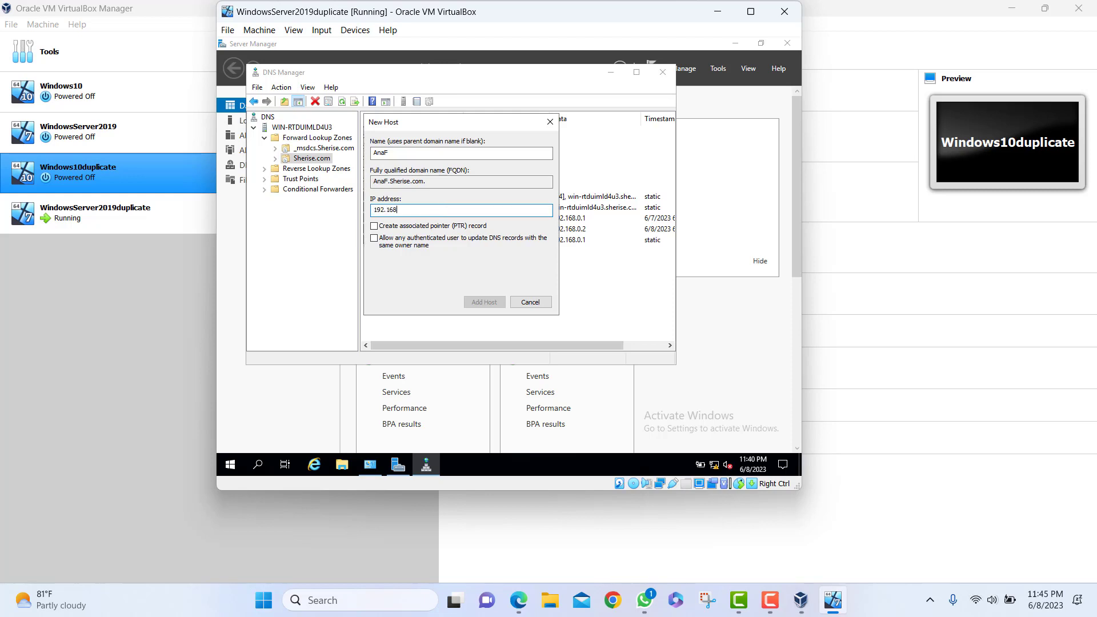
type("192.168.0.1")
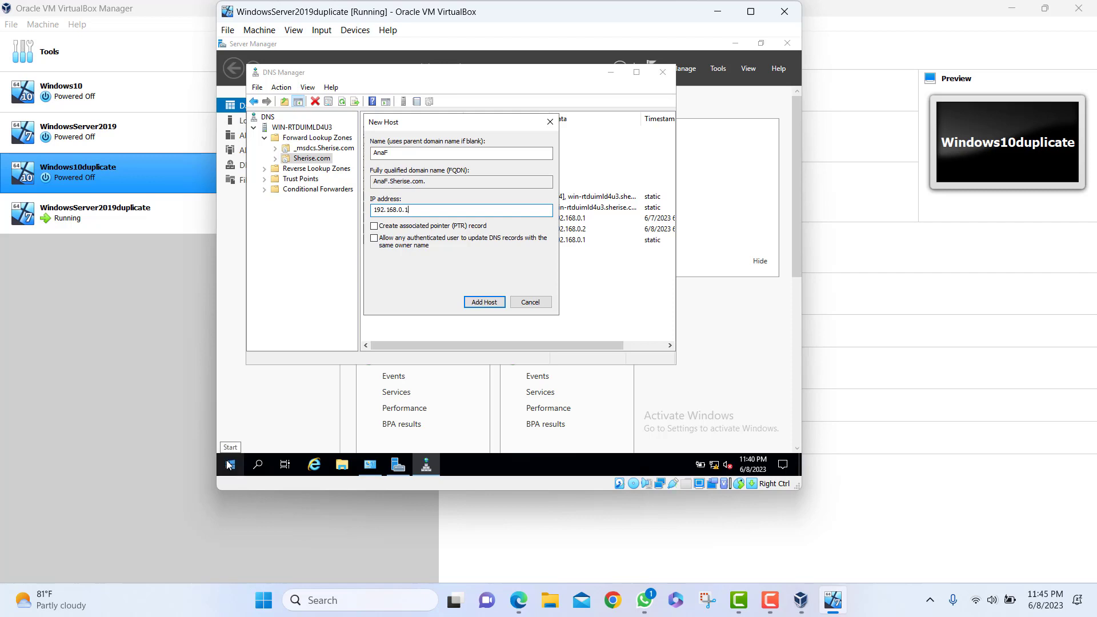
Run ipconfig in a command prompt to check the server's IPv4 address, and close the command prompt windows.
type("c")
key("BackSpace")
key("BackSpace")
key("BackSpace")
left_click(229, 466)
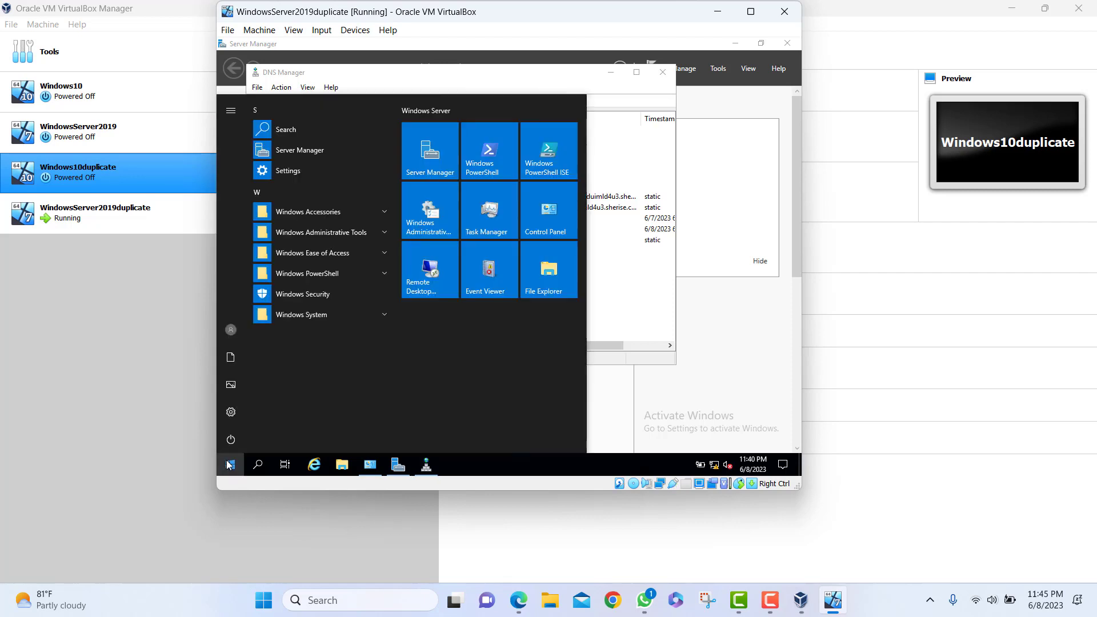
type("cmd")
key("Return")
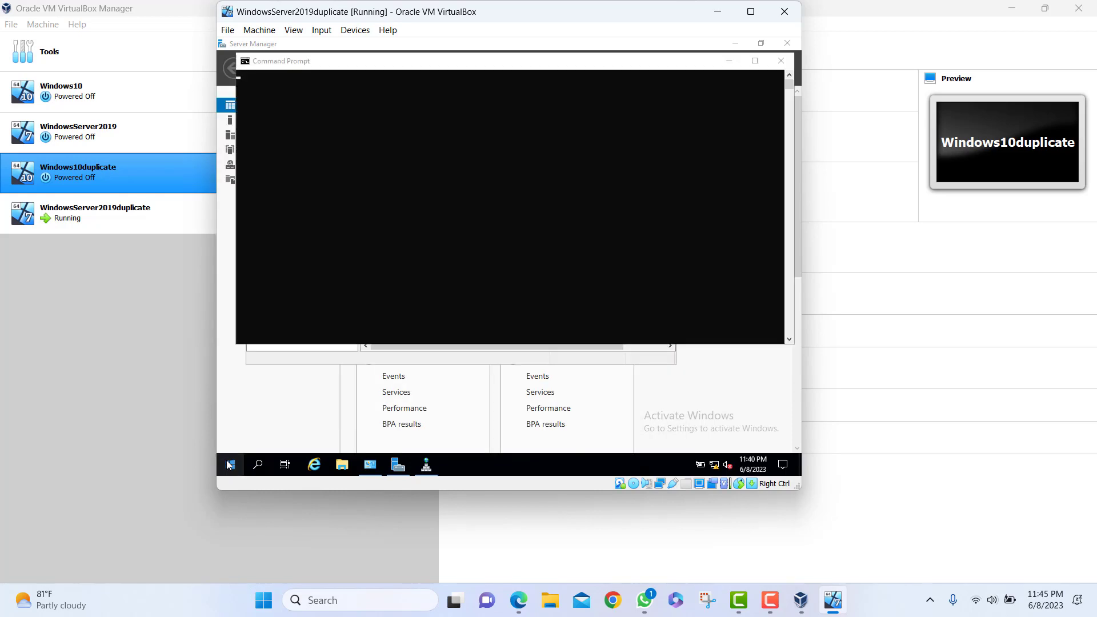
type("ipc")
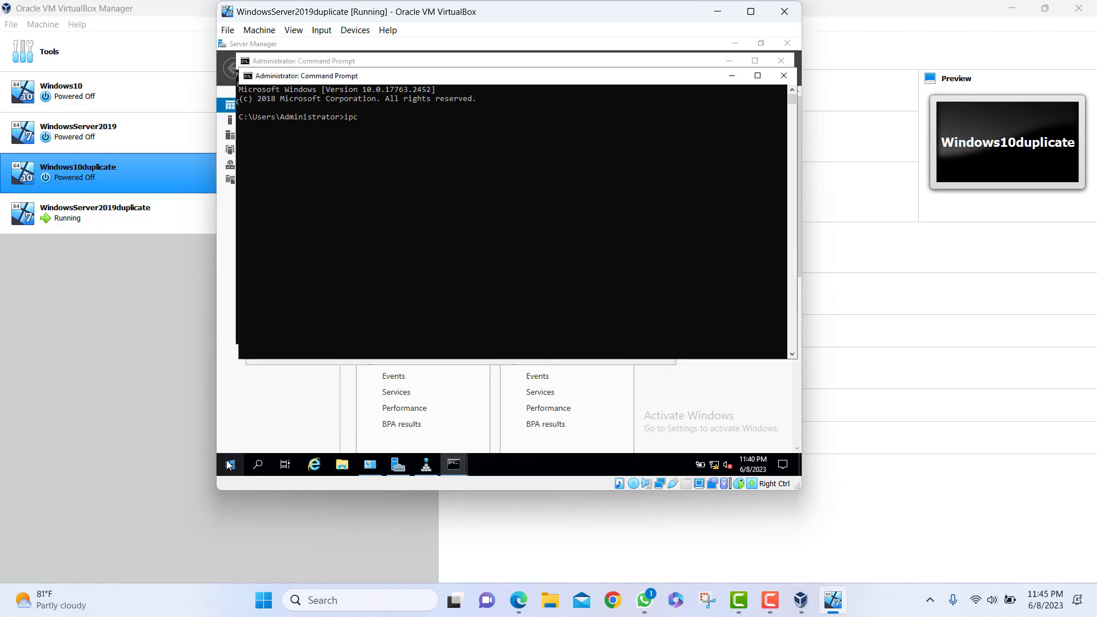
type("onfig")
key("Return")
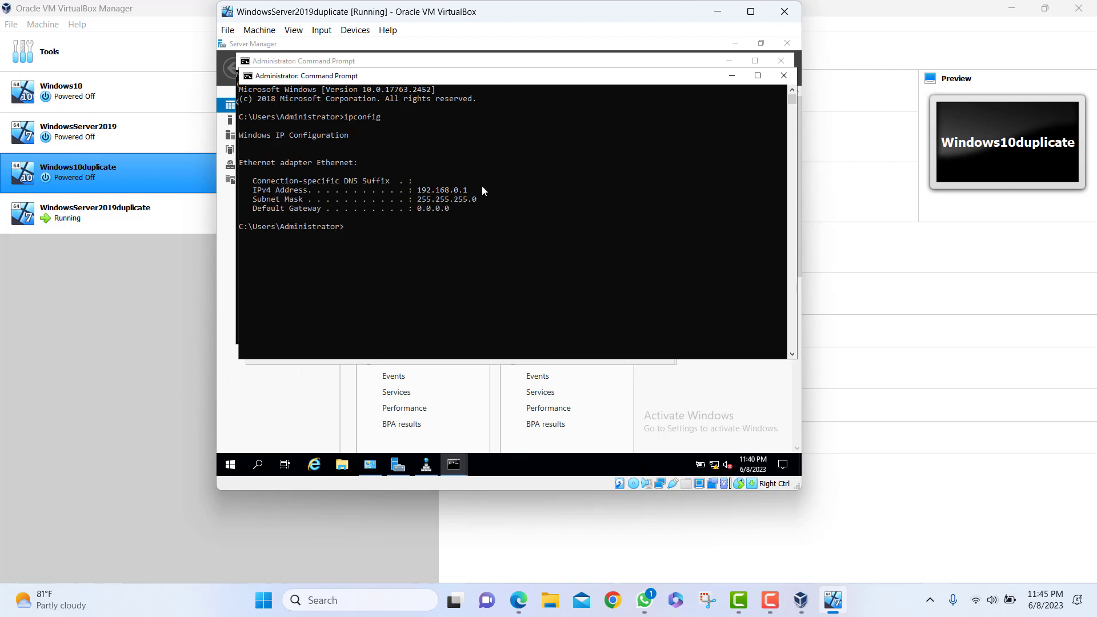
left_click(784, 75)
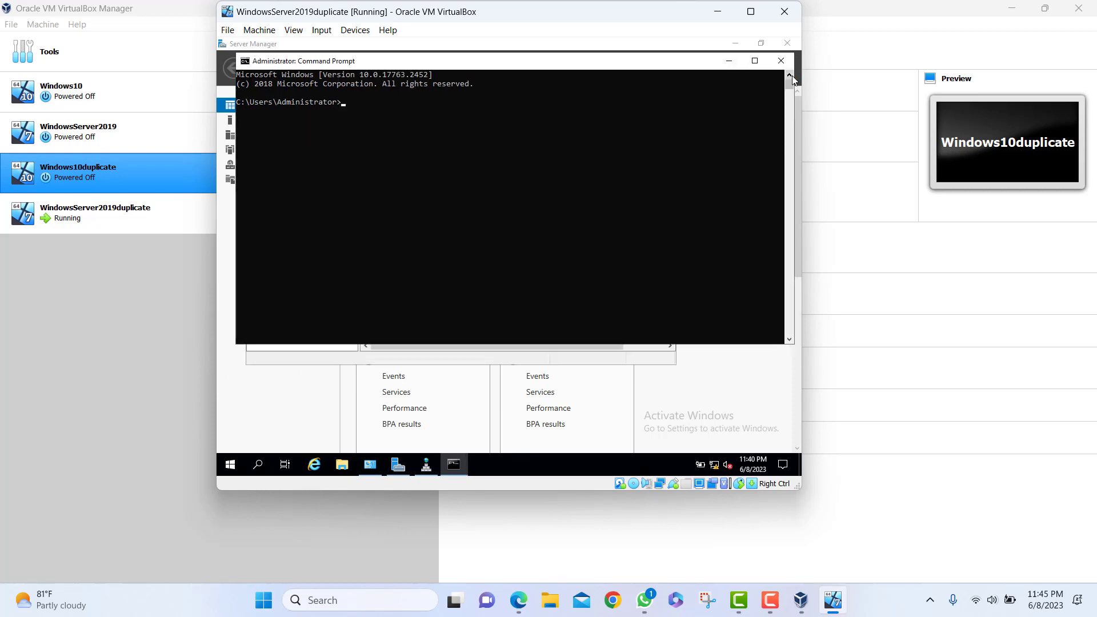
left_click(780, 59)
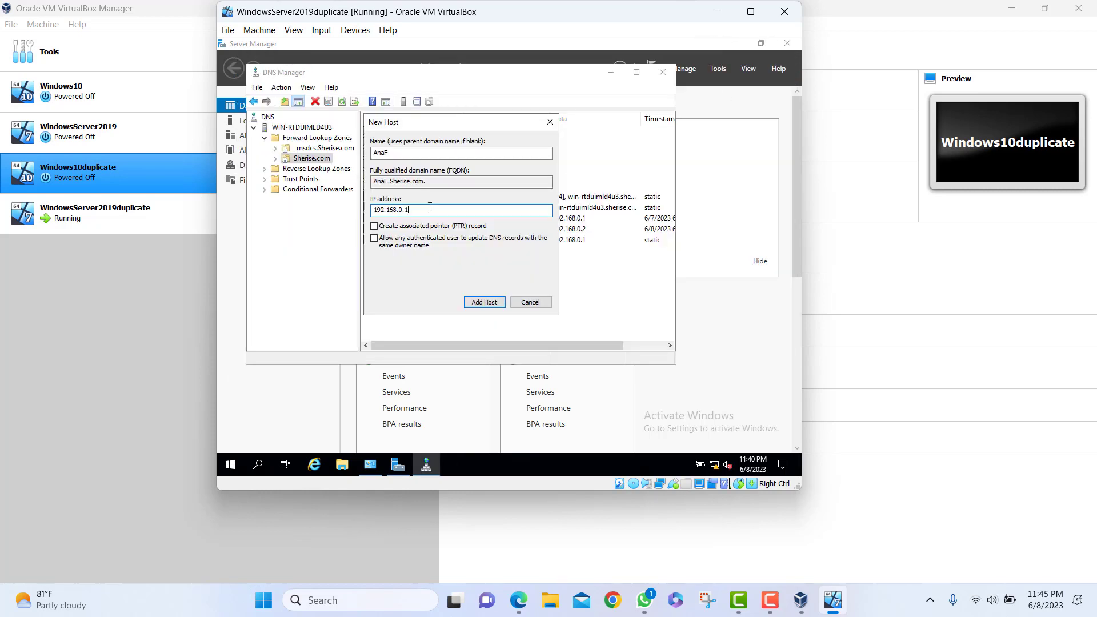
Add the AnaF host record to the Sherise.com zone and close the new host form.
left_click(484, 302)
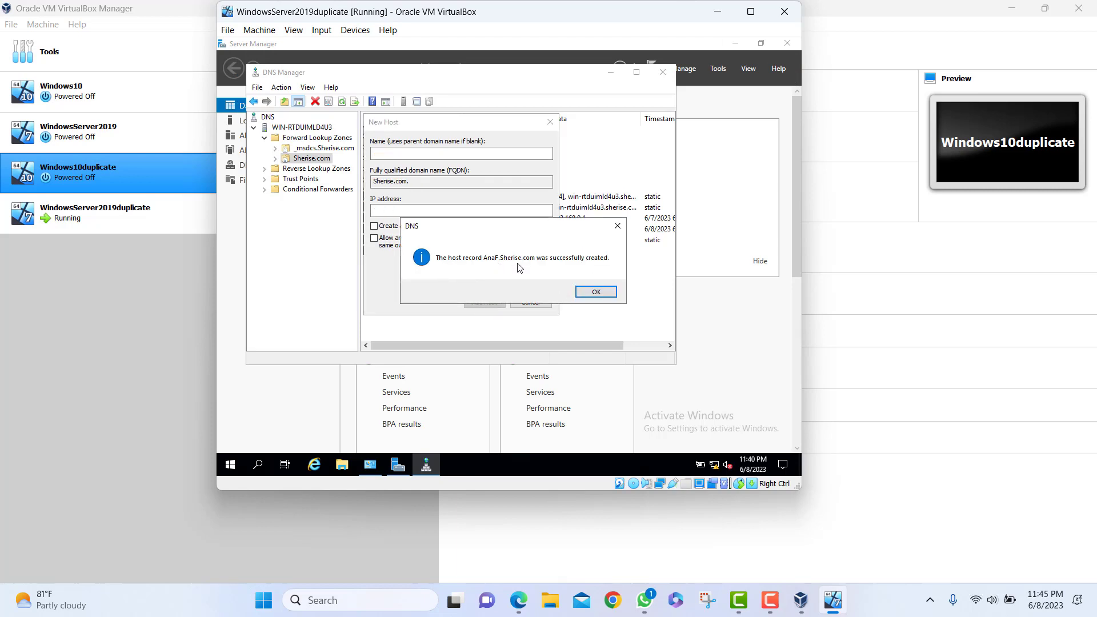
left_click(603, 292)
left_click(531, 301)
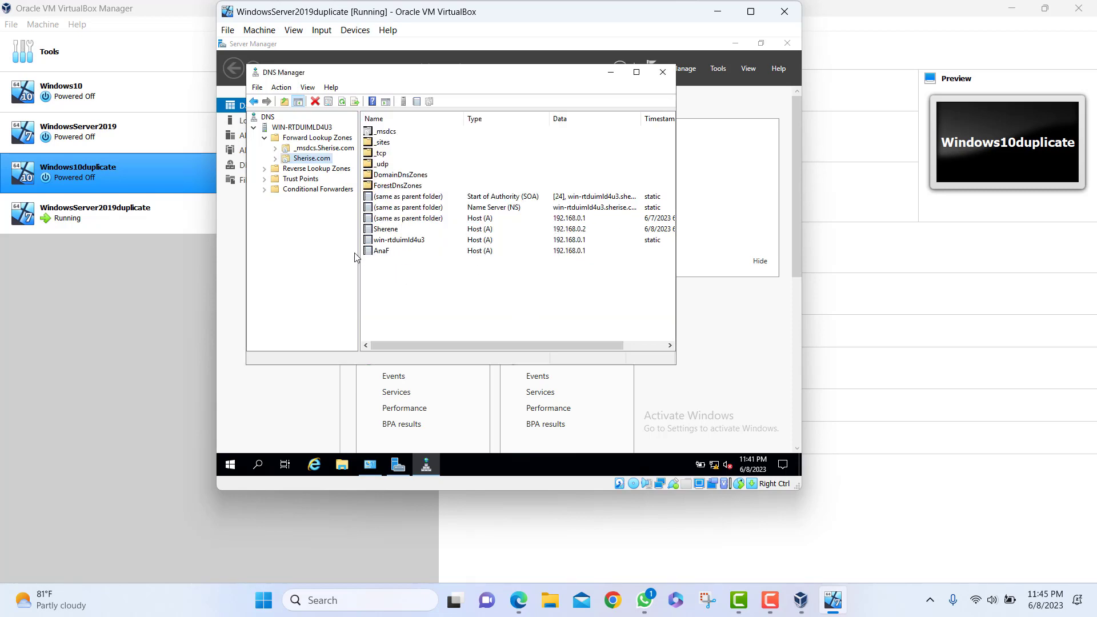
Start a new reverse lookup zone as an Active Directory-stored primary zone, replicated to all DNS servers on domain controllers in the Sherise.com domain.
left_click(308, 169)
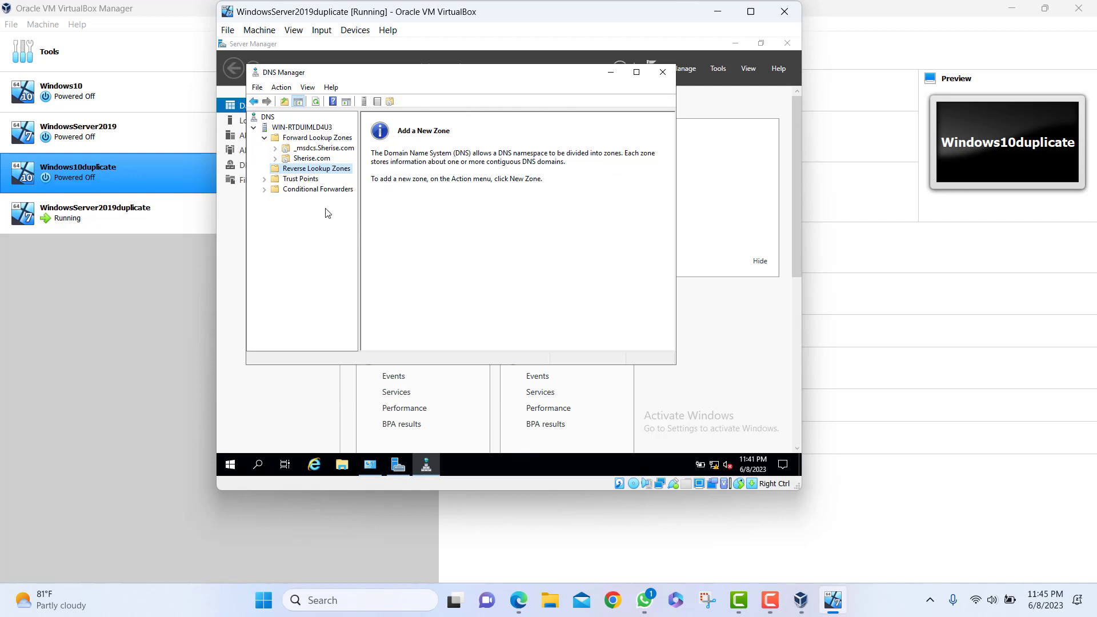
right_click(303, 170)
left_click(328, 176)
left_click(463, 284)
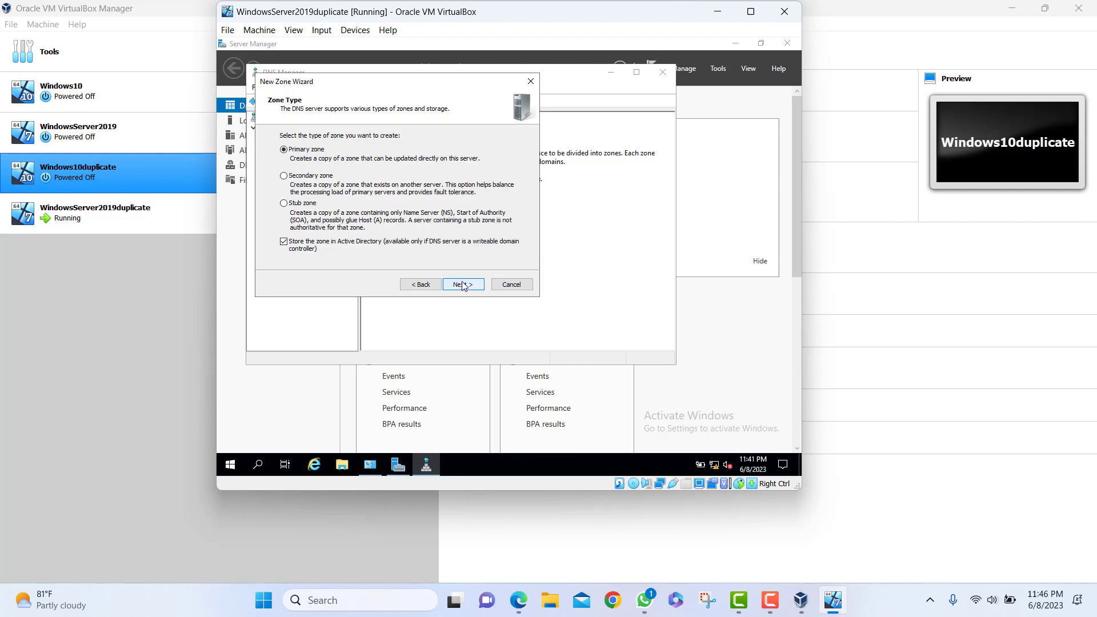
left_click(463, 284)
left_click(463, 284)
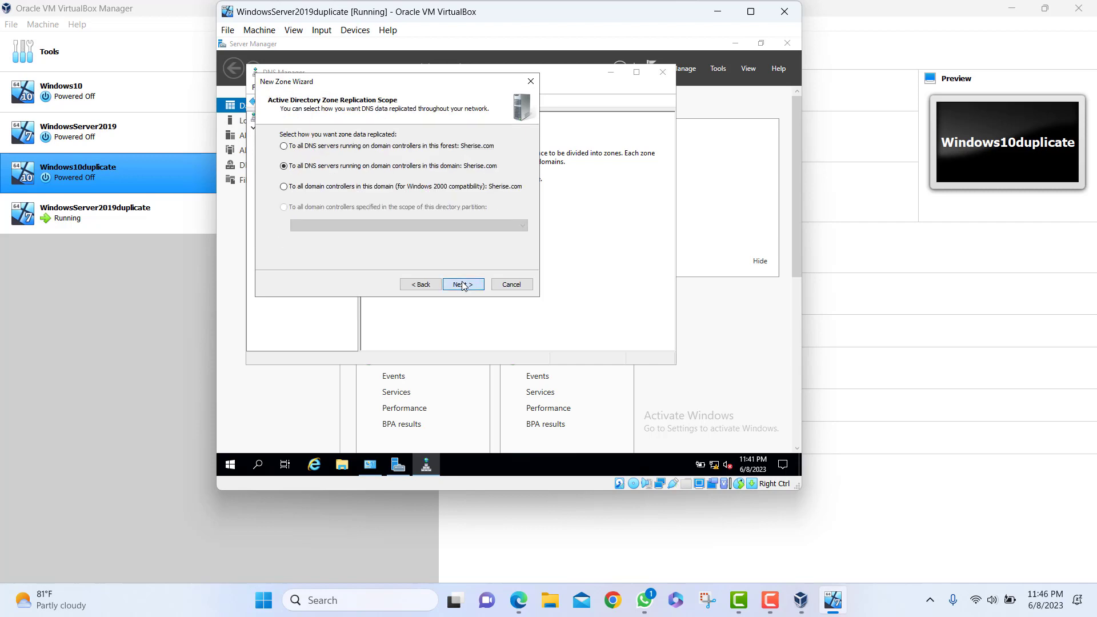
left_click(463, 284)
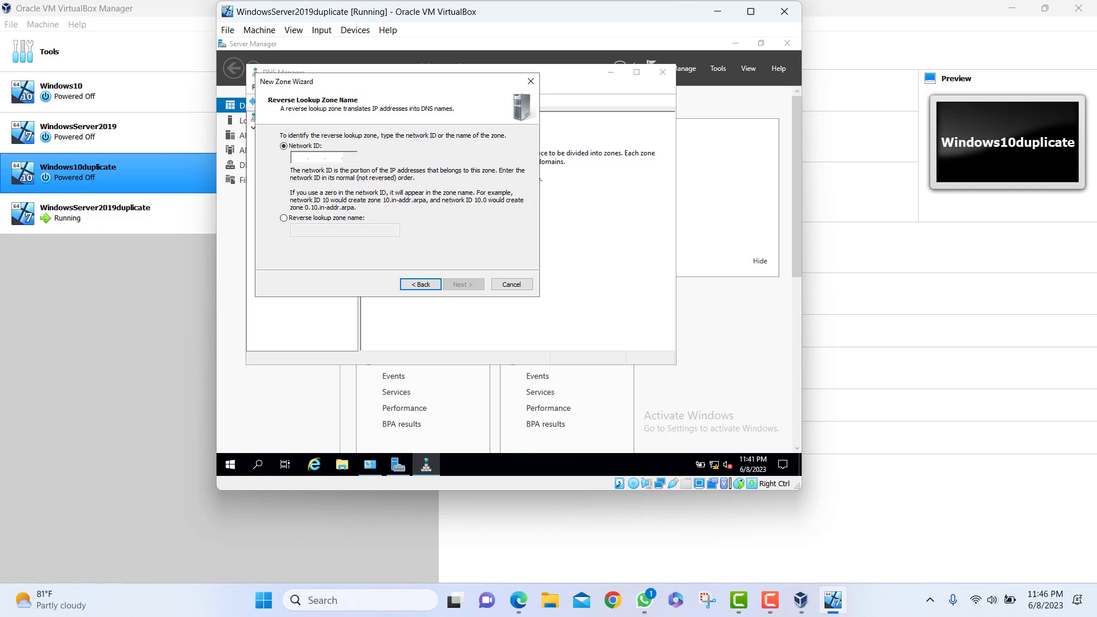
Finish the reverse lookup zone with network ID 192.168.0 and only secure dynamic updates allowed, and show the new zone's records.
type("192.168.0")
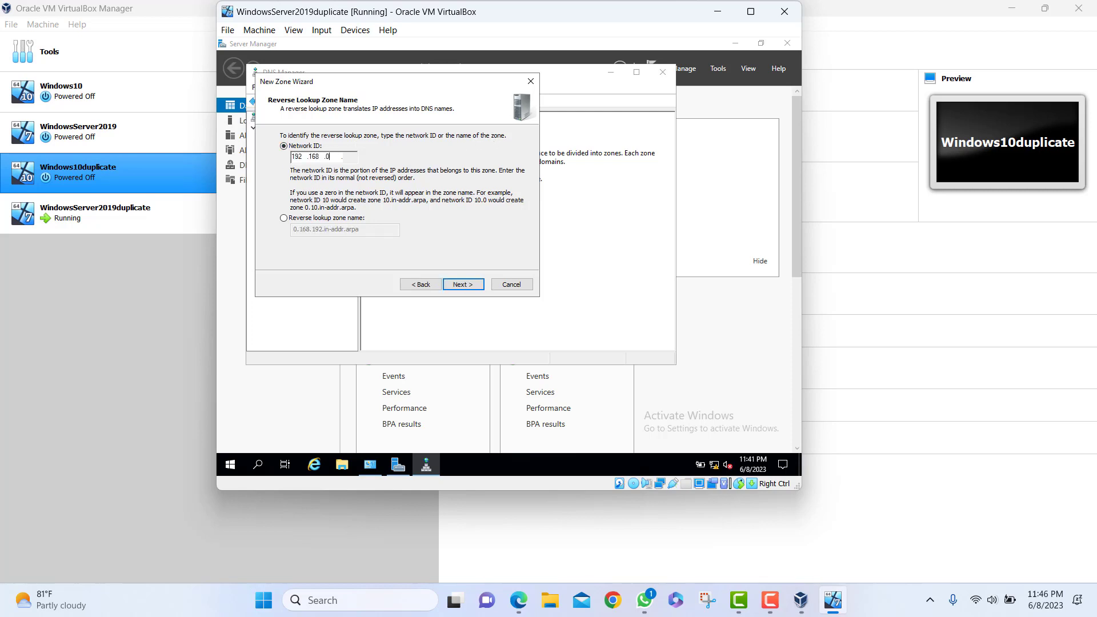
left_click(469, 284)
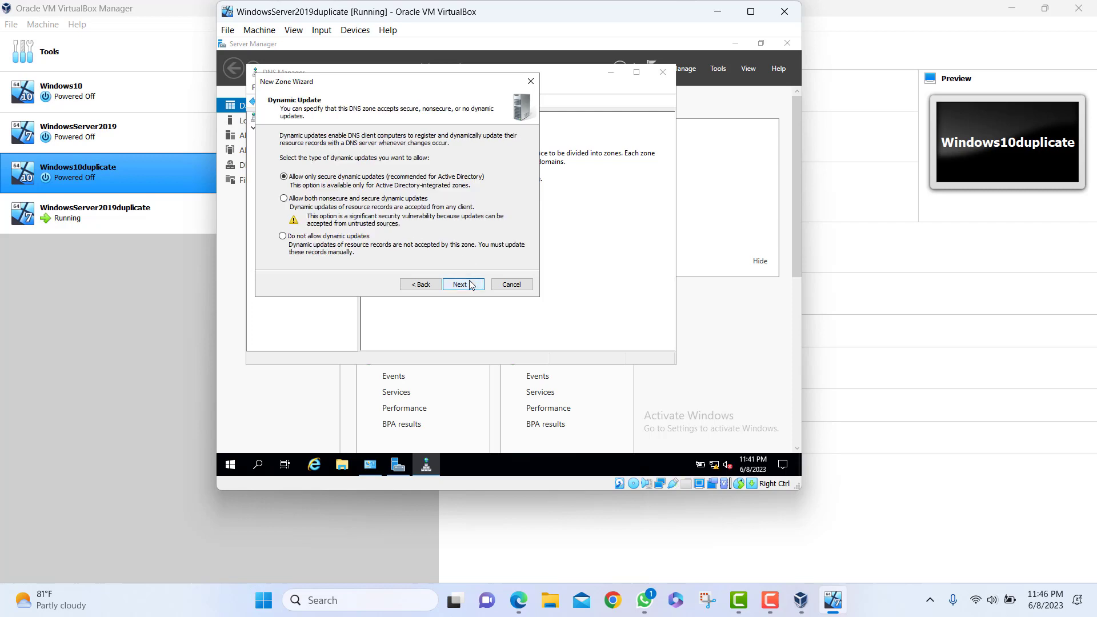
left_click(469, 284)
left_click(469, 284)
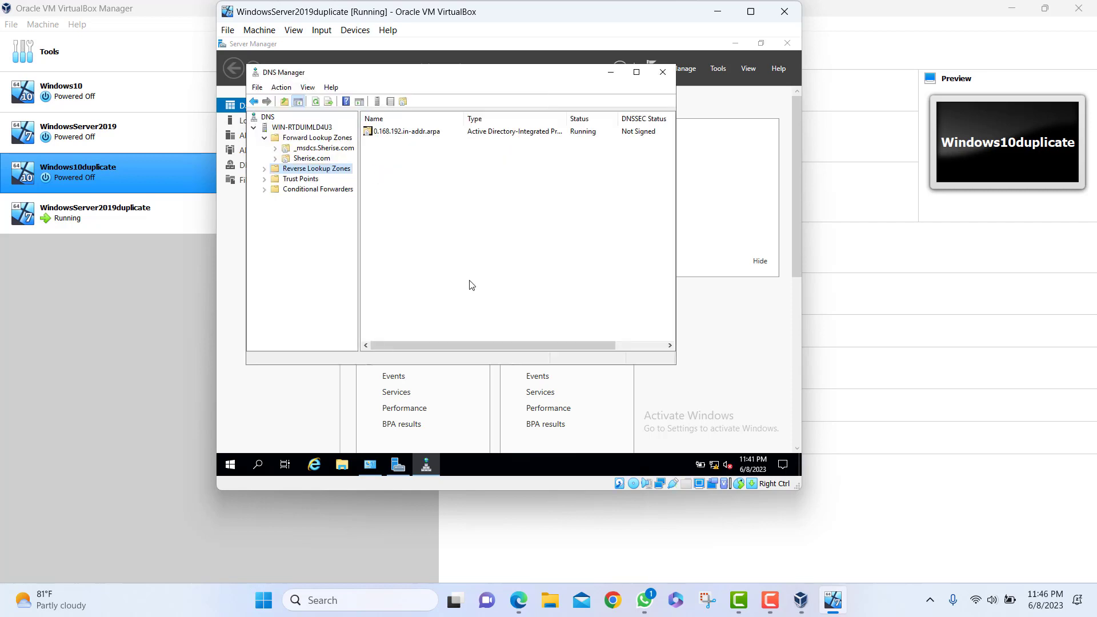
double_click(337, 169)
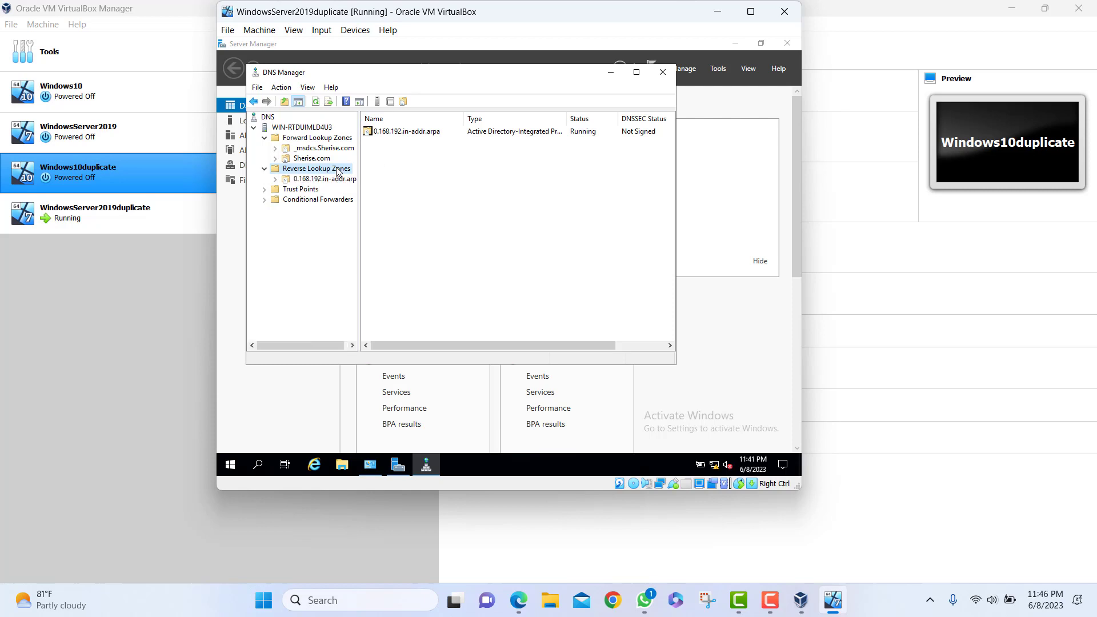
left_click(319, 182)
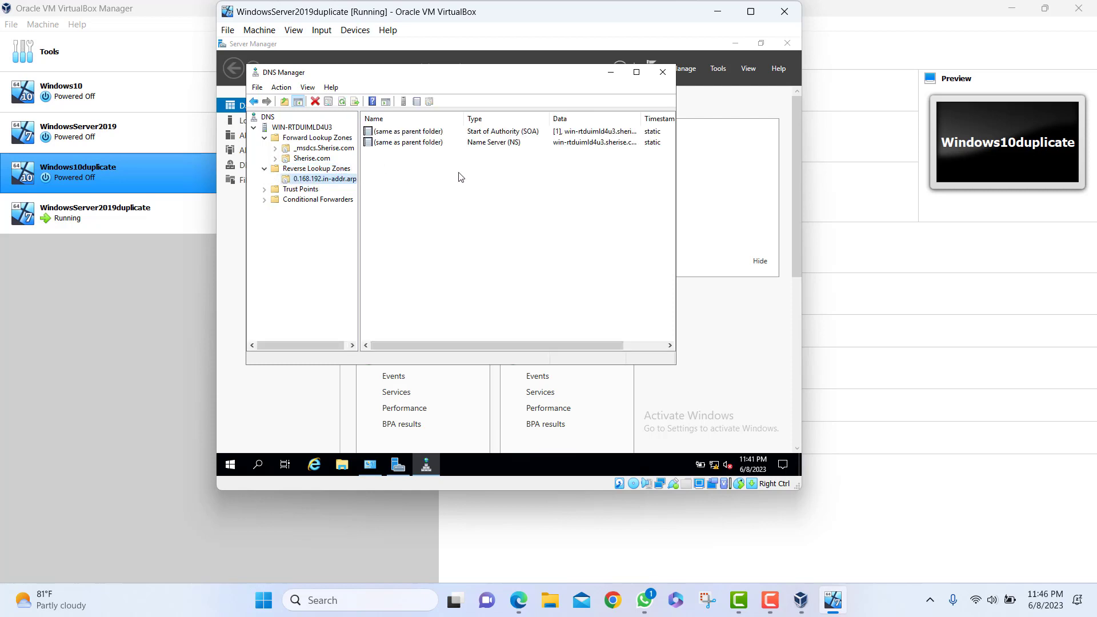
Add a host record named www with IP address 192.168.0.1 and an associated pointer (PTR) record to the Sherise.com forward lookup zone.
left_click(310, 159)
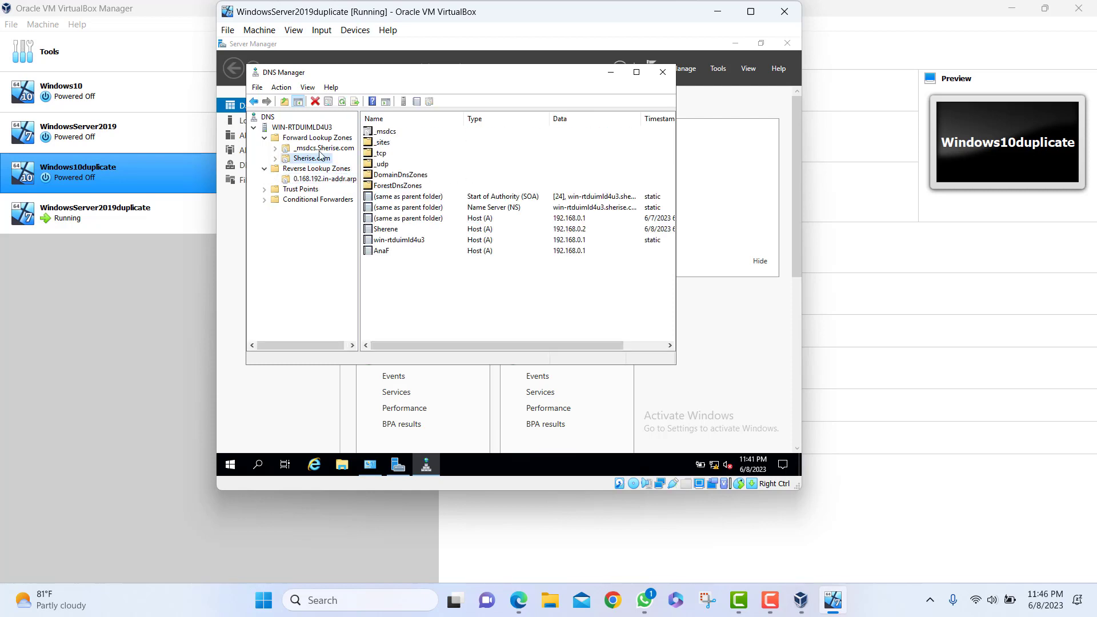
right_click(323, 161)
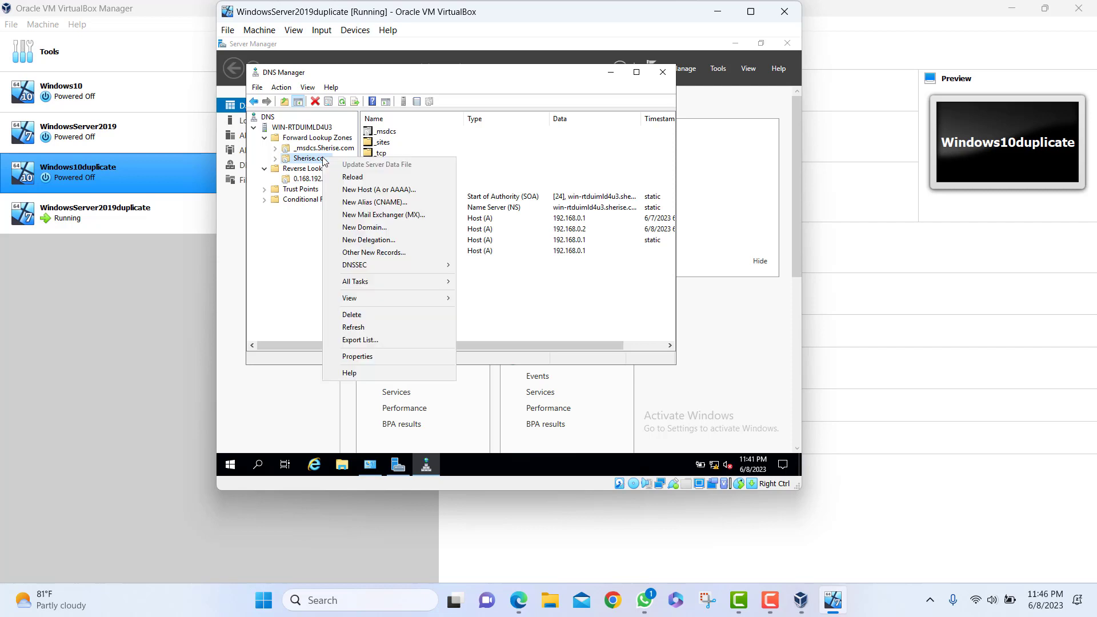
left_click(374, 190)
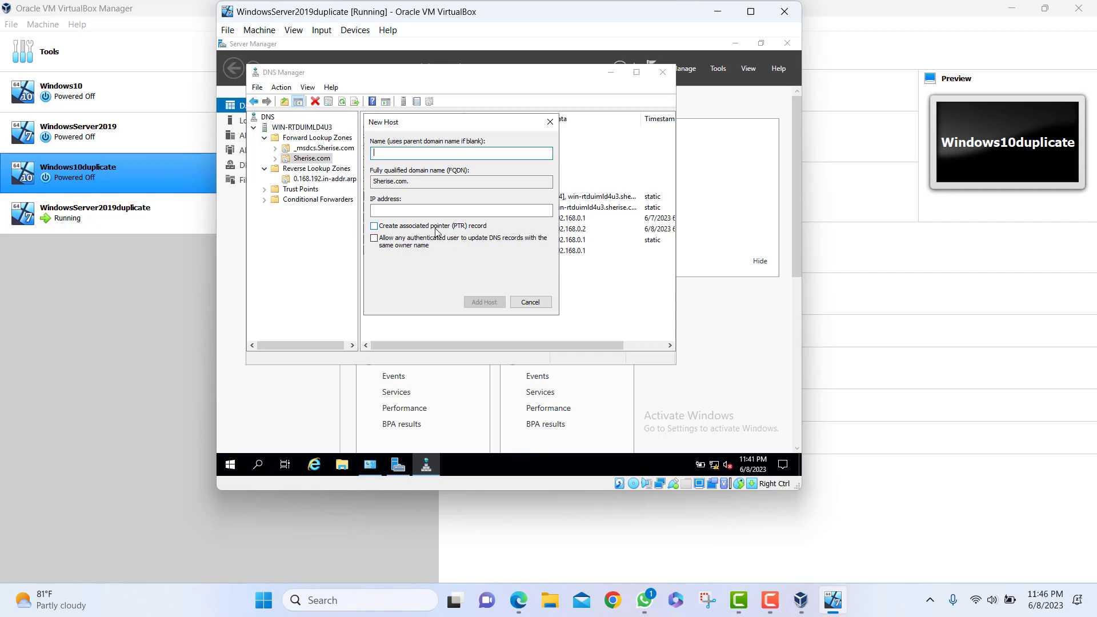
left_click(401, 226)
left_click(390, 157)
type("www")
left_click(414, 210)
type(".168.0.1")
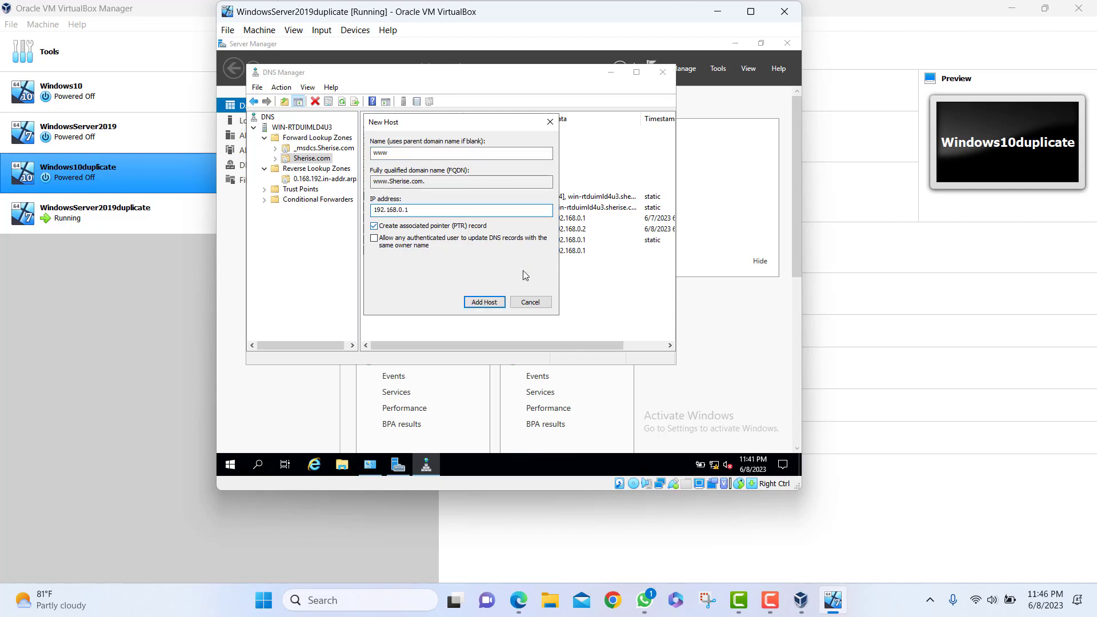
left_click(496, 301)
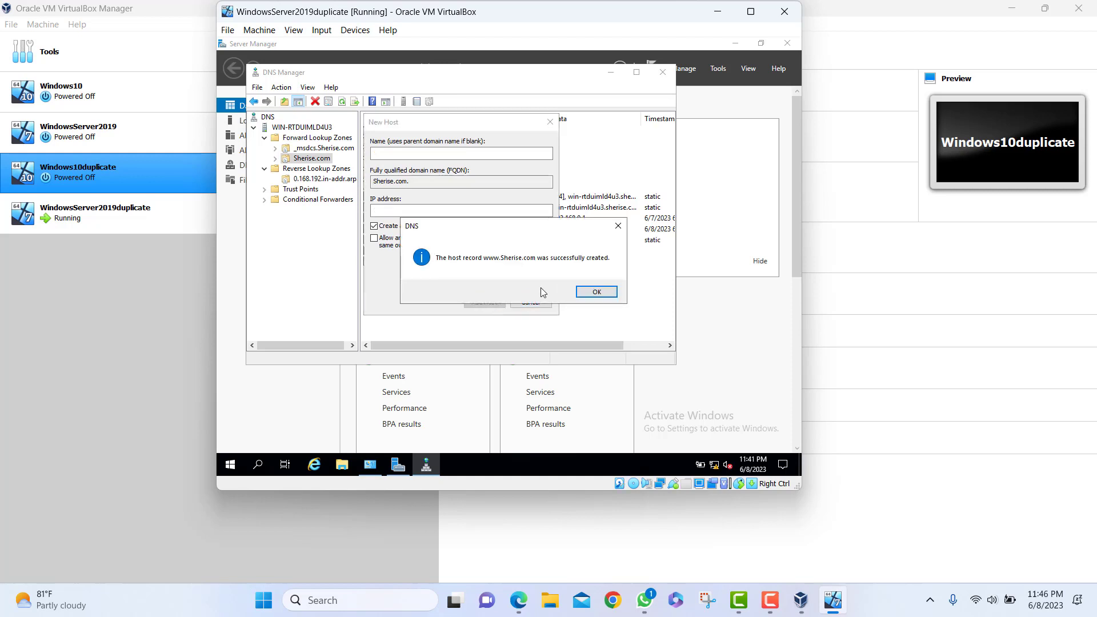
left_click(592, 292)
left_click(531, 302)
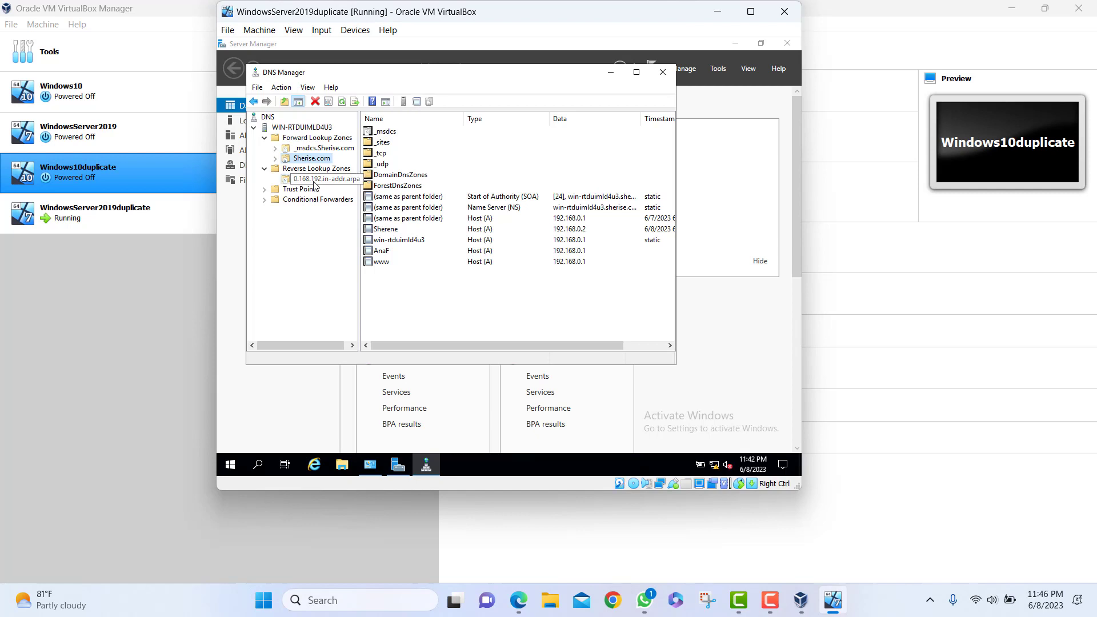
Expand the Sherise.com zone and launch nslookup for the DNS server.
left_click(301, 127)
double_click(312, 159)
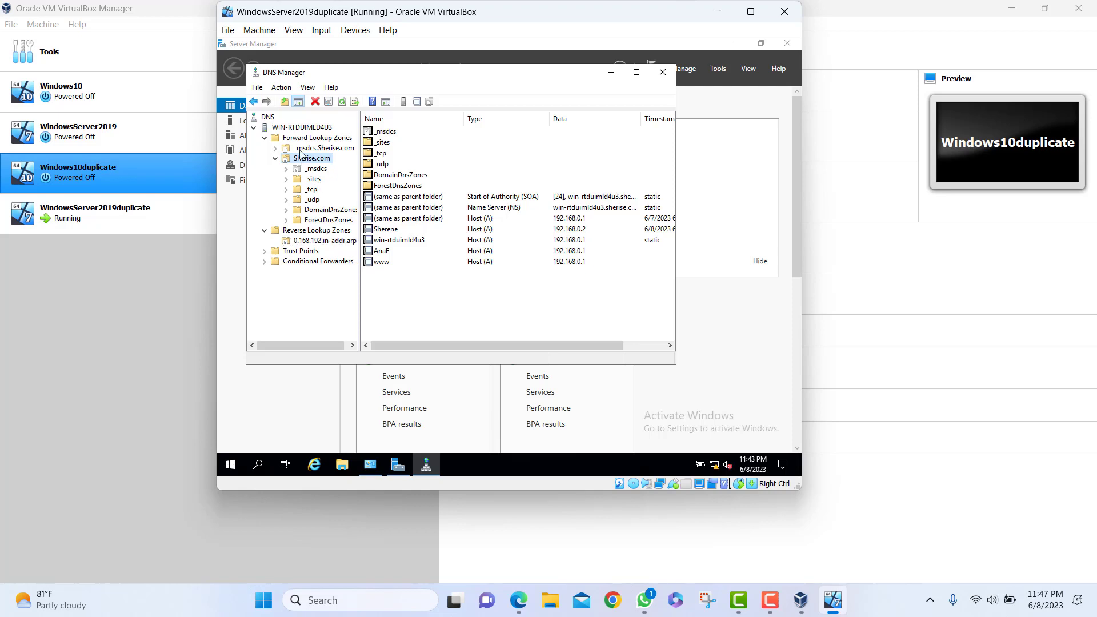
left_click(293, 129)
right_click(294, 129)
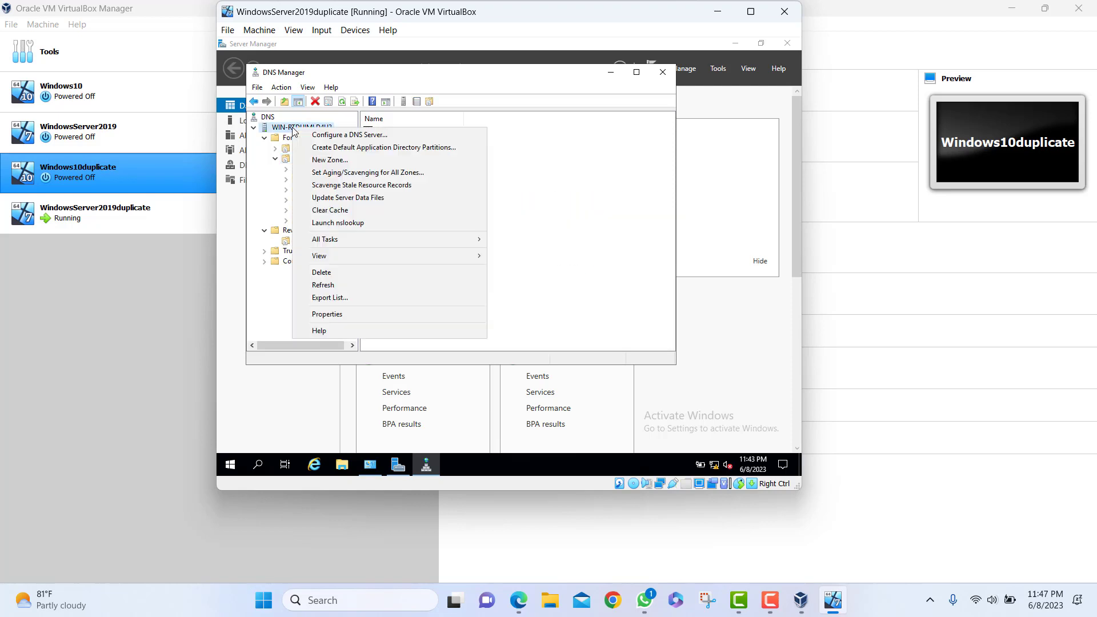
left_click(349, 224)
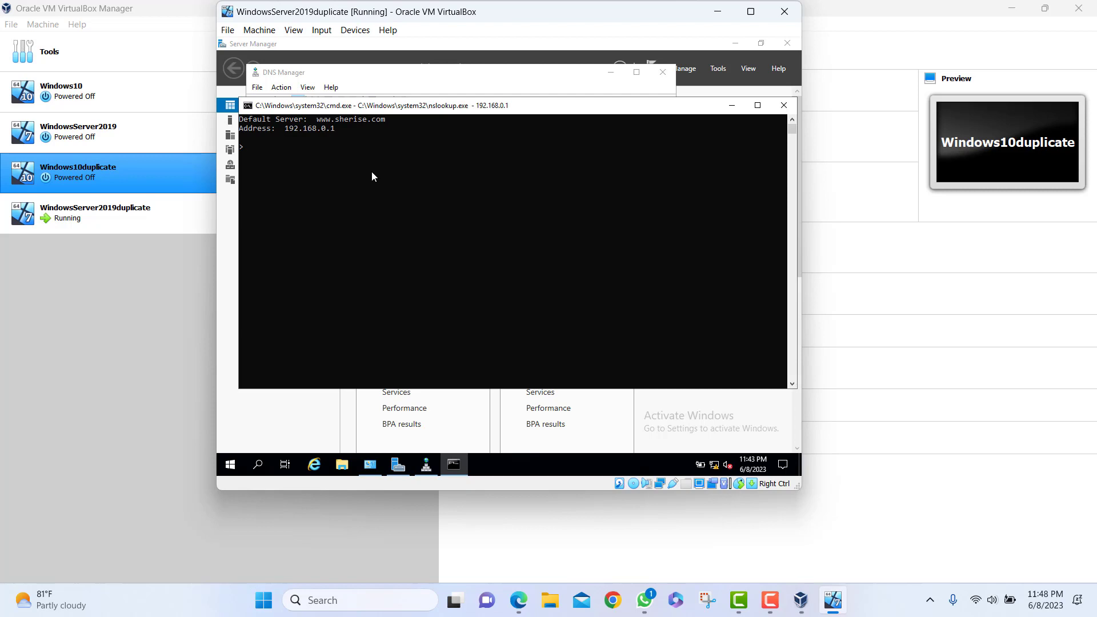
Test name resolution in nslookup by querying AnaF.sherise.com and the IP address 192.168.0.1.
type("w")
key("BackSpace")
type("AnaF.sherise.com")
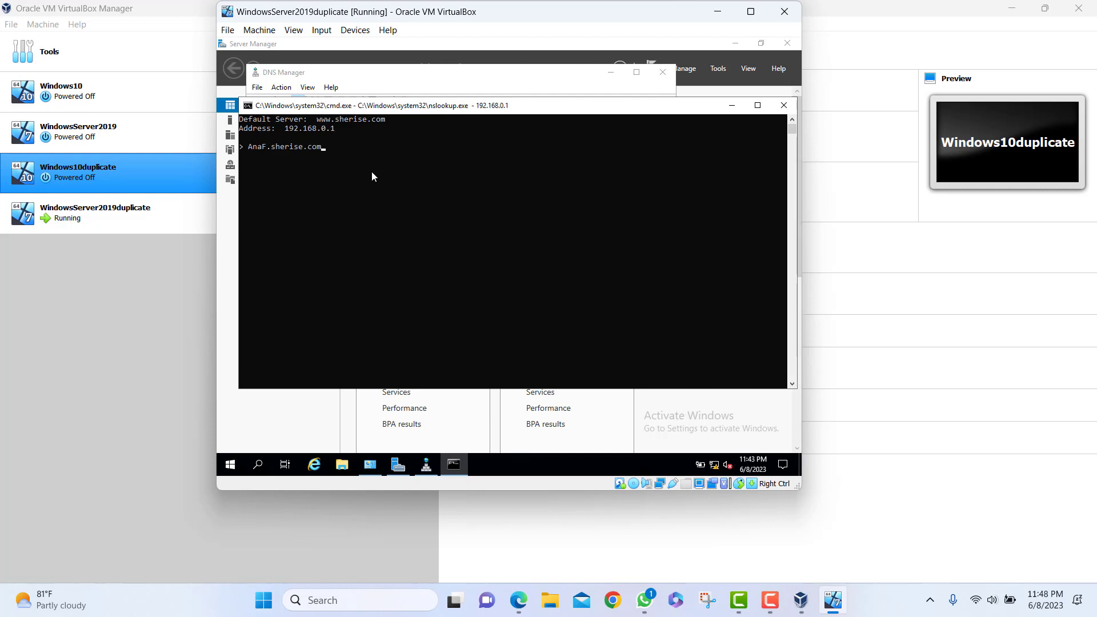
key("Return")
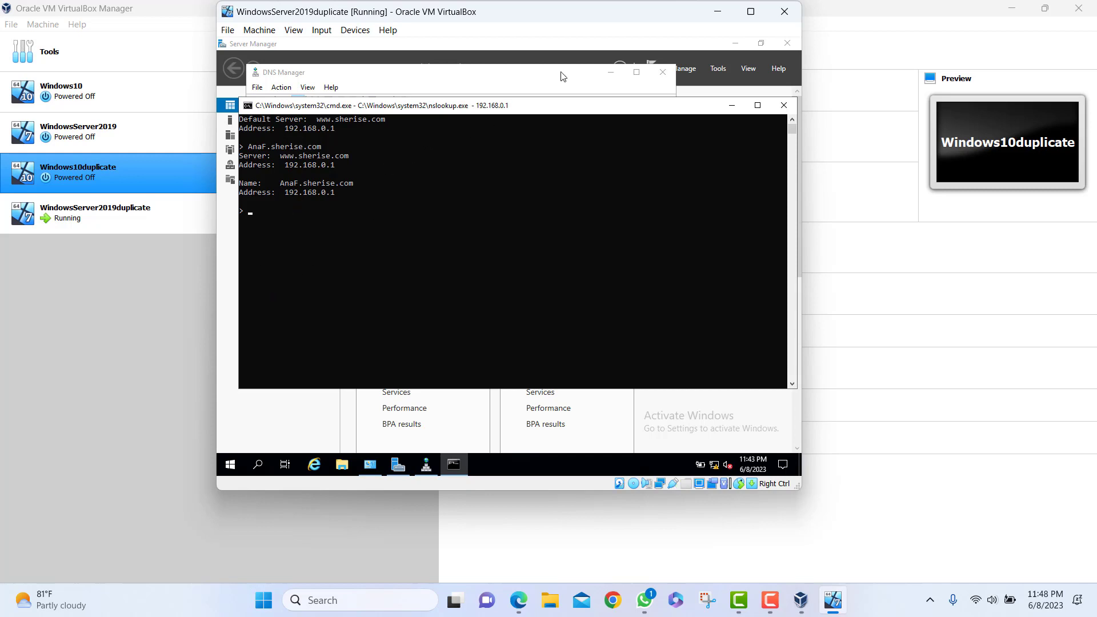
type("192.168.0.1")
key("Return")
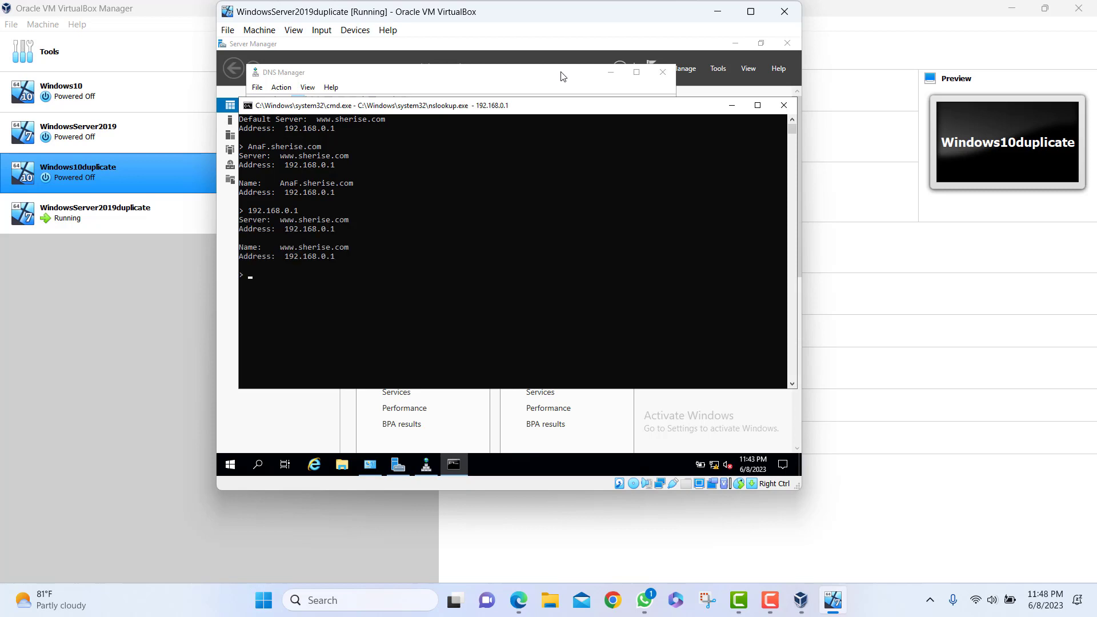